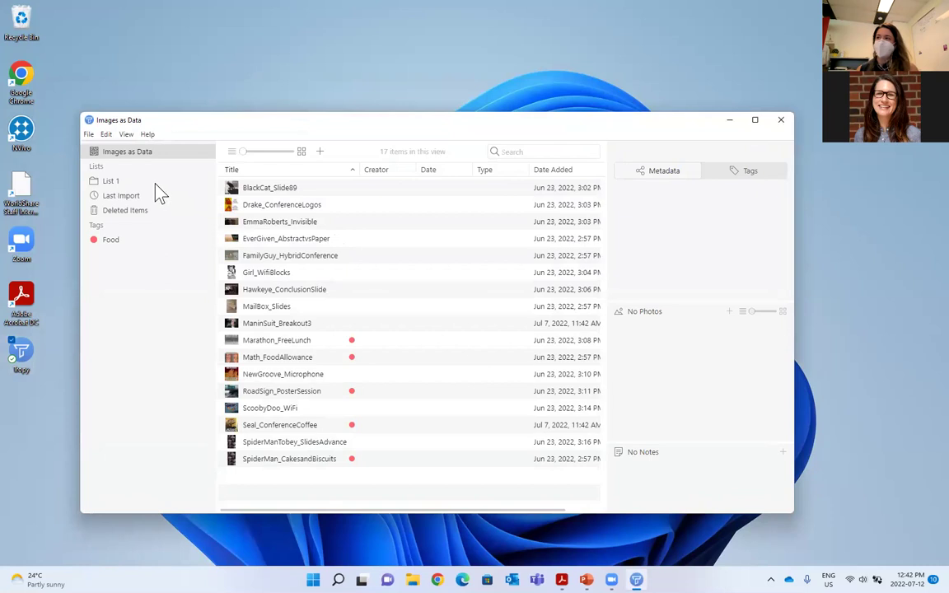
Maximize the project window and view the dialog for creating a new project, closing it without creating one
click(754, 121)
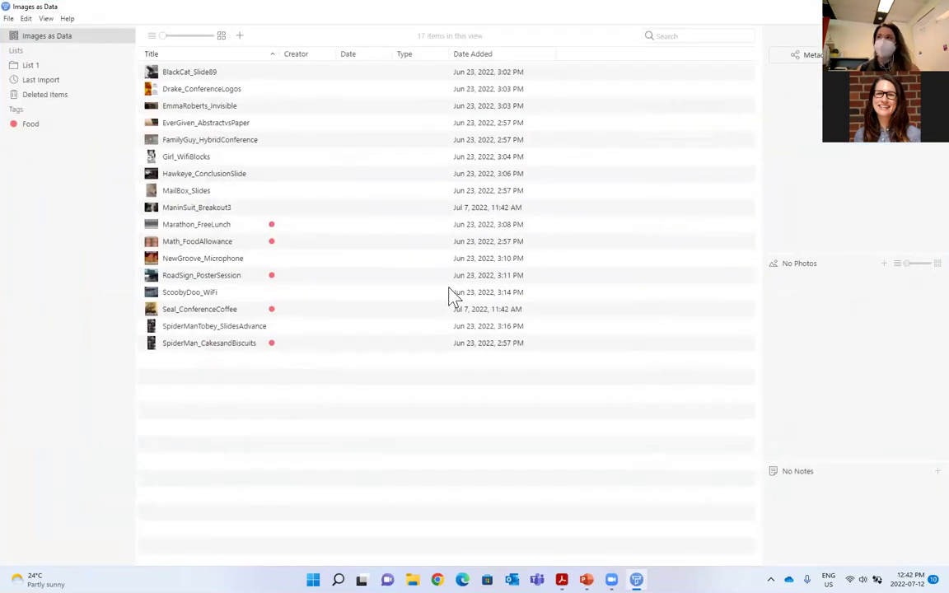
click(9, 18)
mouse_move(38, 35)
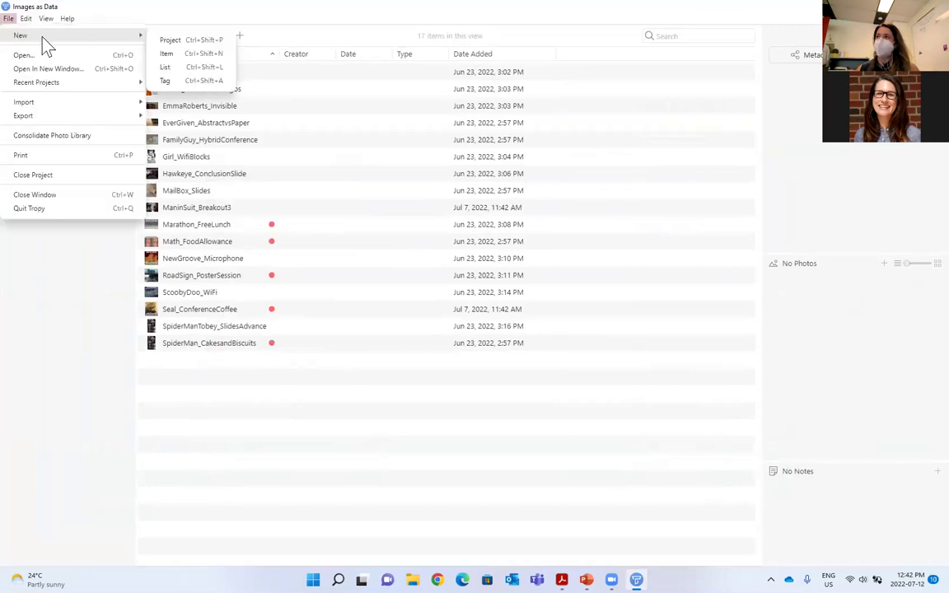
click(169, 40)
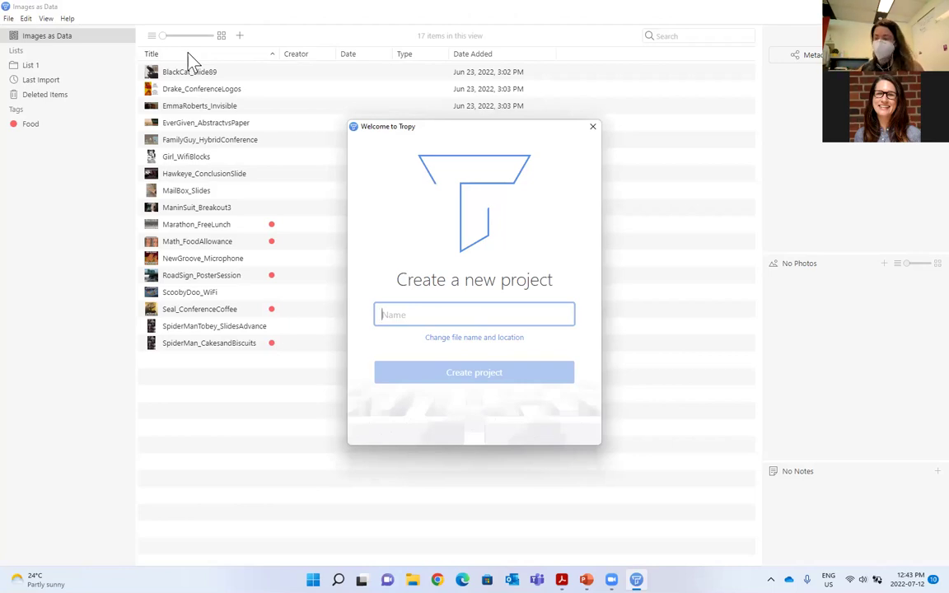
click(593, 128)
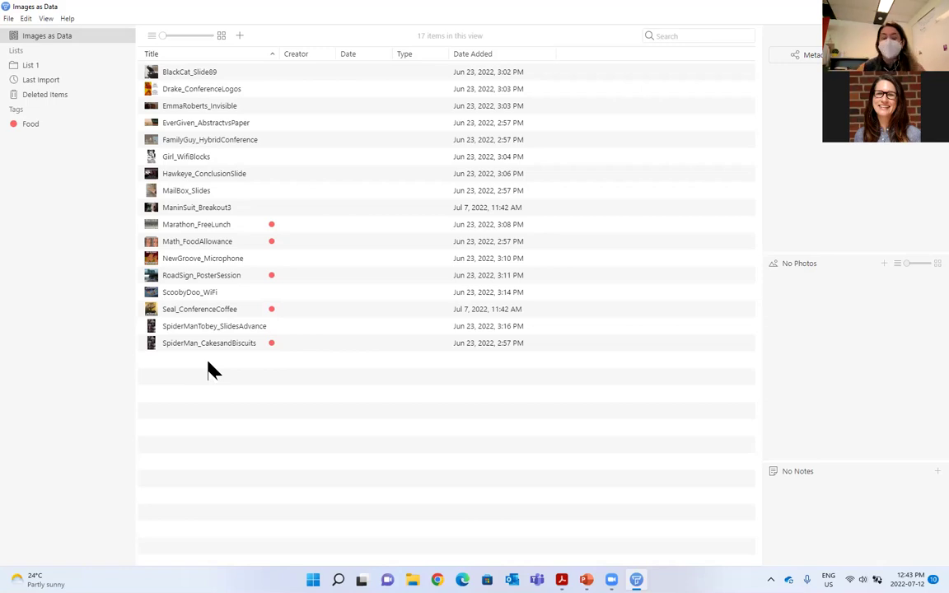
click(9, 18)
mouse_move(64, 102)
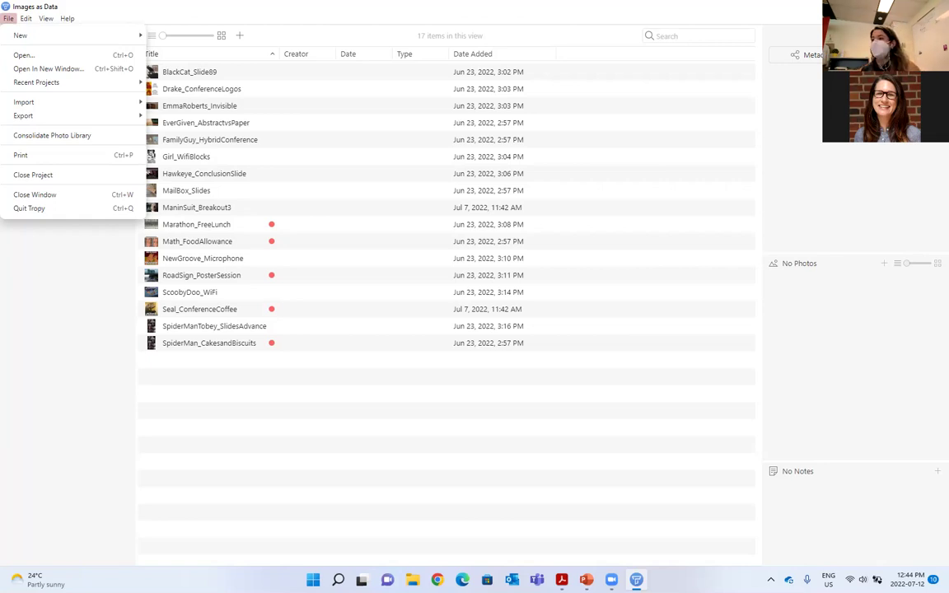
click(65, 371)
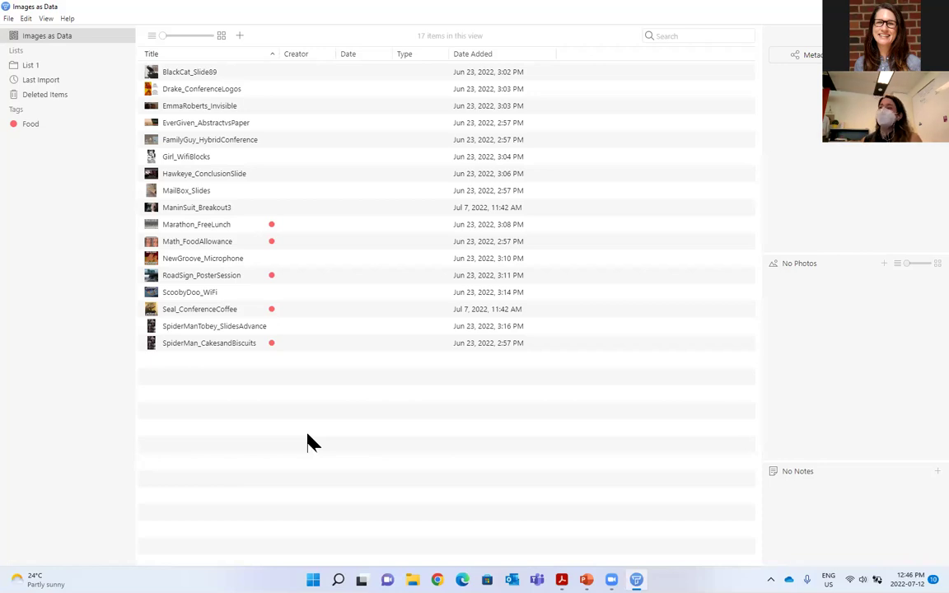
Show the project's items as thumbnails, enlarge them to the maximum size, and return to the list view
click(164, 35)
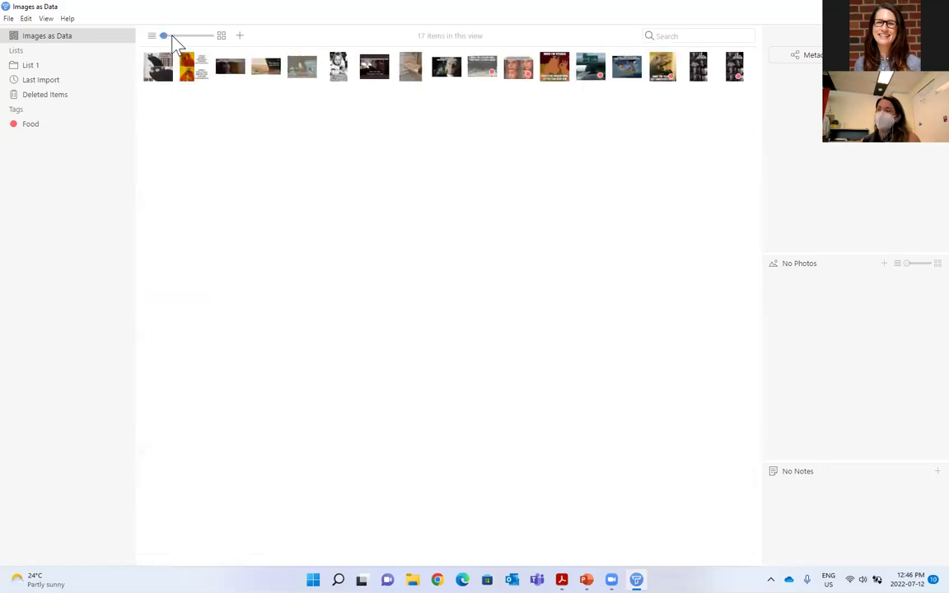
mouse_move(178, 38)
mouse_down()
mouse_move(195, 38)
mouse_move(179, 41)
mouse_up()
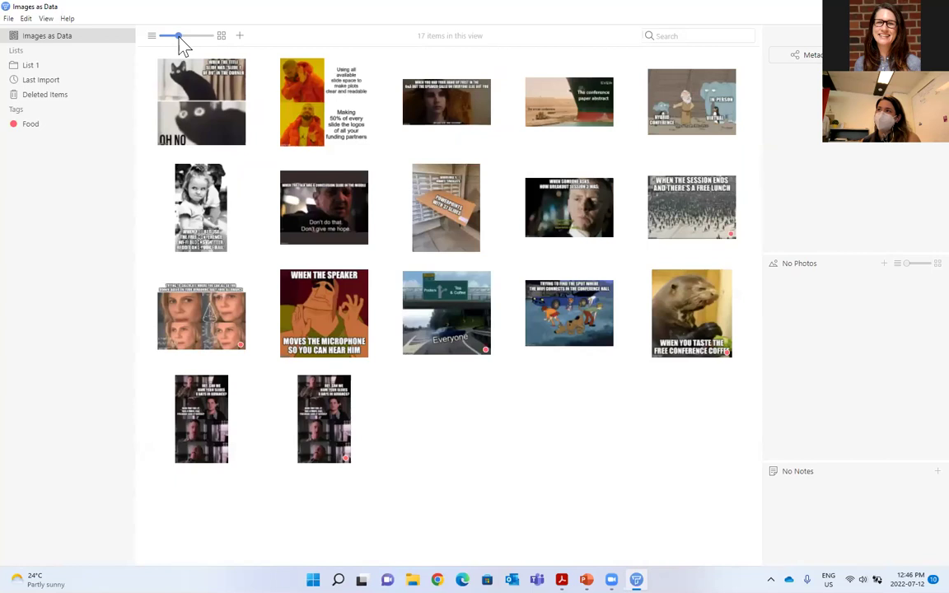
drag(178, 38, 219, 38)
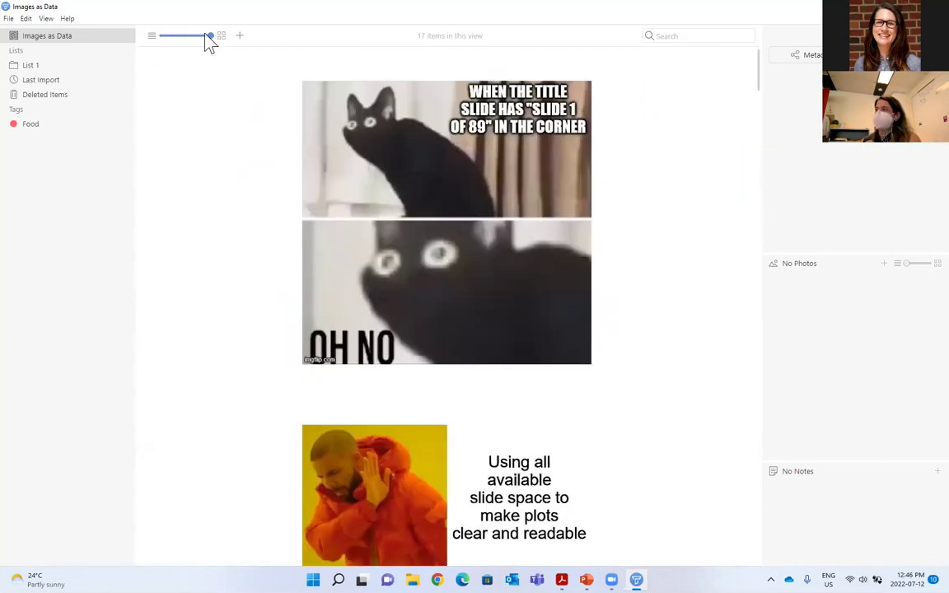
drag(211, 37, 155, 38)
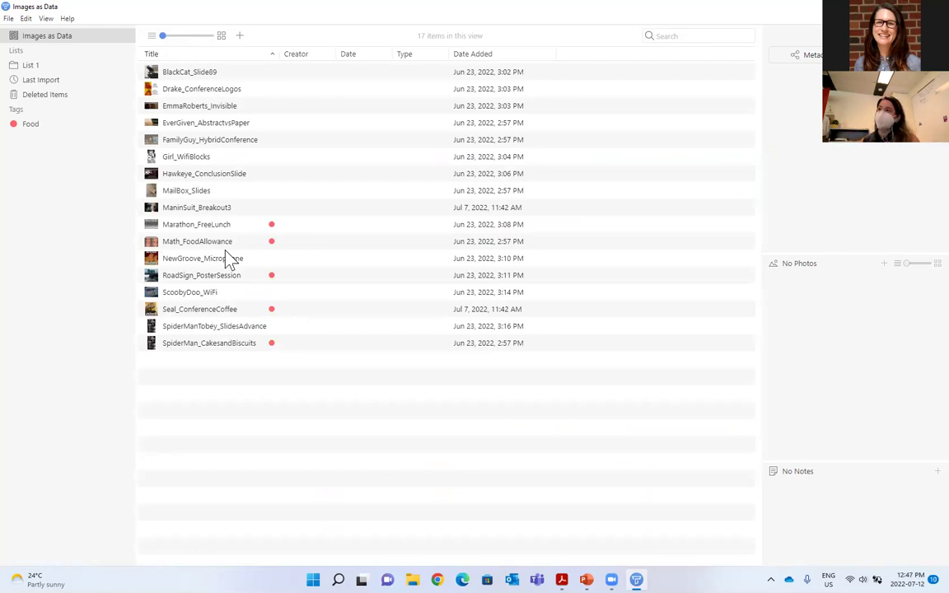
Select ManinSuit_Breakout3, Marathon_FreeLunch and Math_FoodAllowance together, view the actions available for them, and clear the selection
click(200, 210)
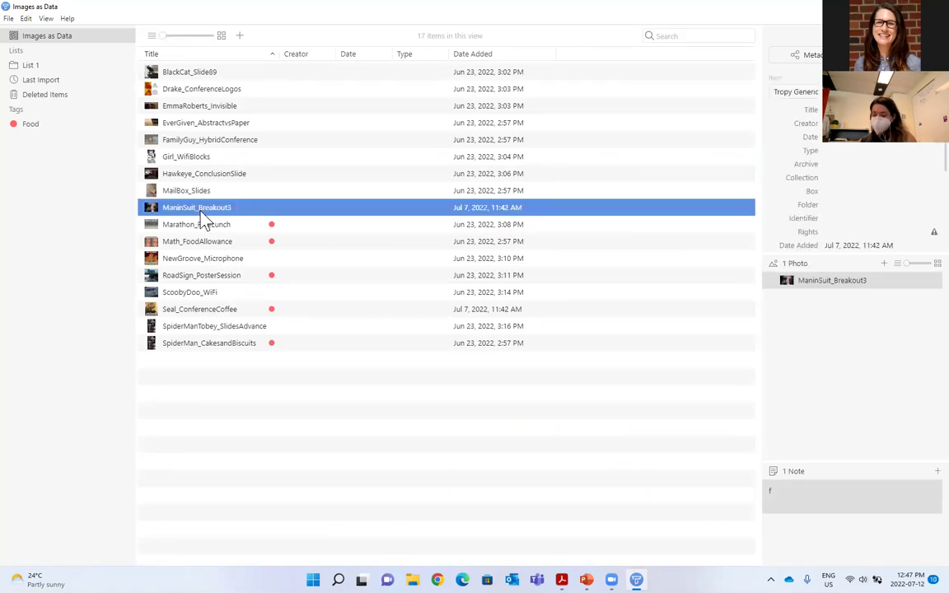
ctrl+click(209, 243)
ctrl+click(208, 230)
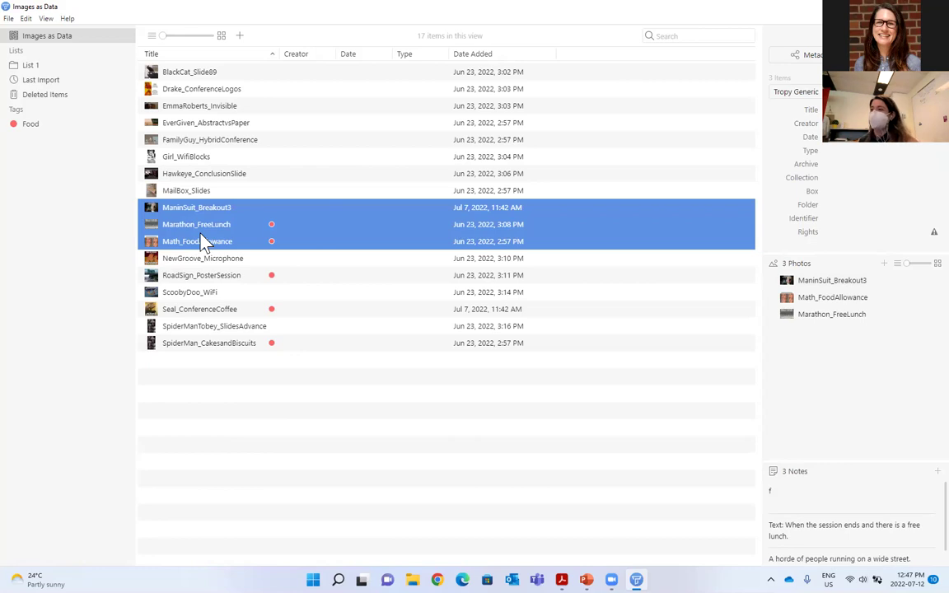
right_click(205, 232)
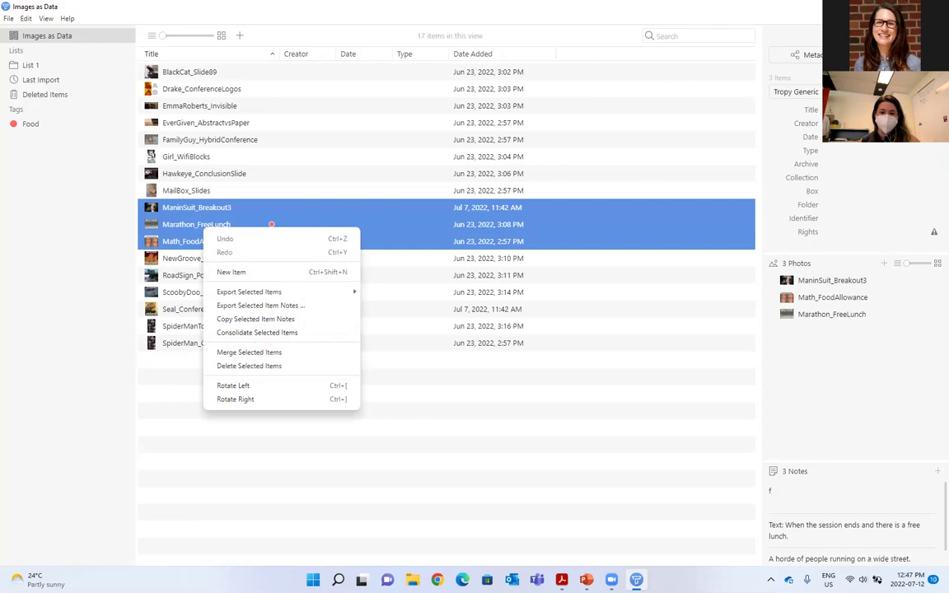
key(Escape)
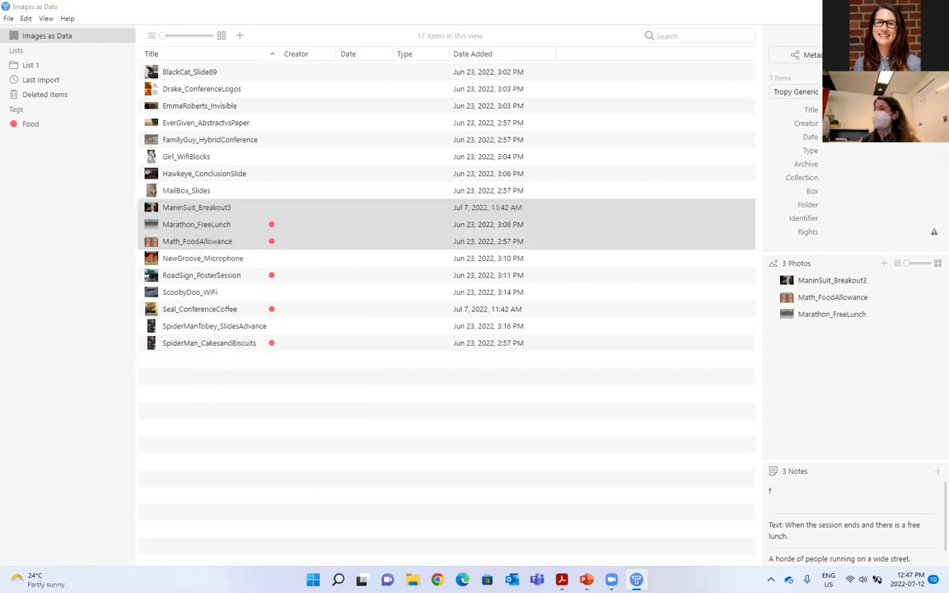
click(312, 458)
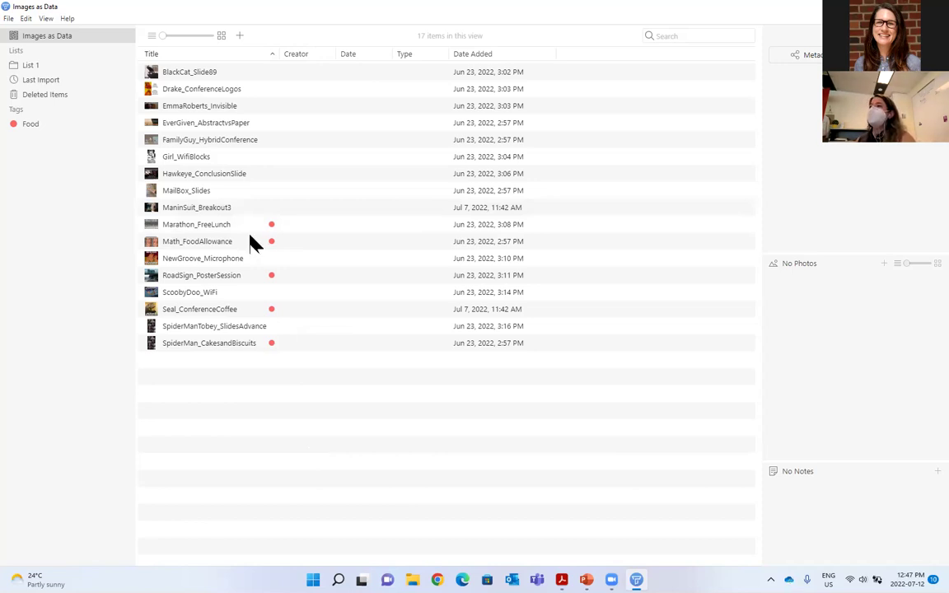
Select a few individual items, ending with Marathon_FreeLunch, and widen the metadata area to show its details in full
click(234, 146)
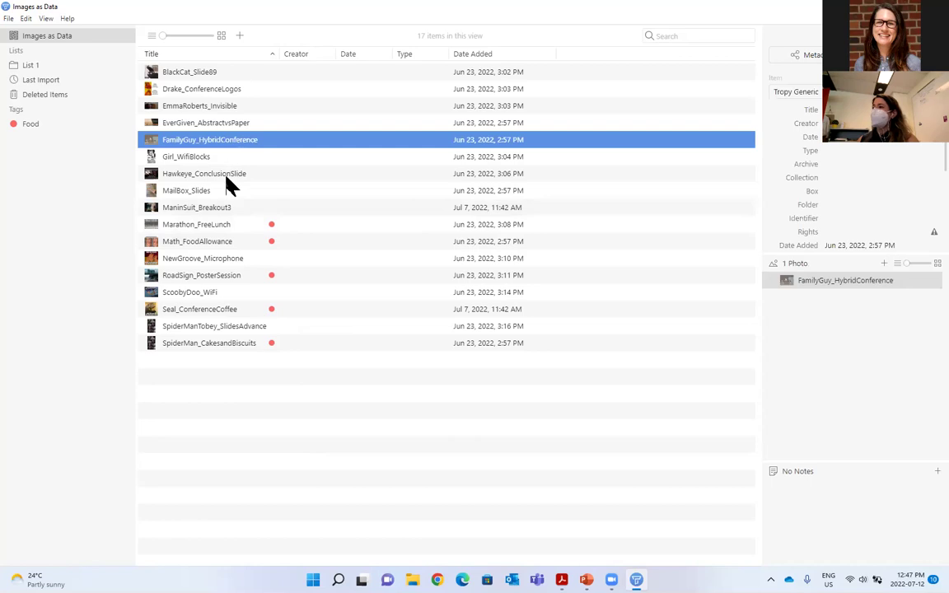
click(212, 261)
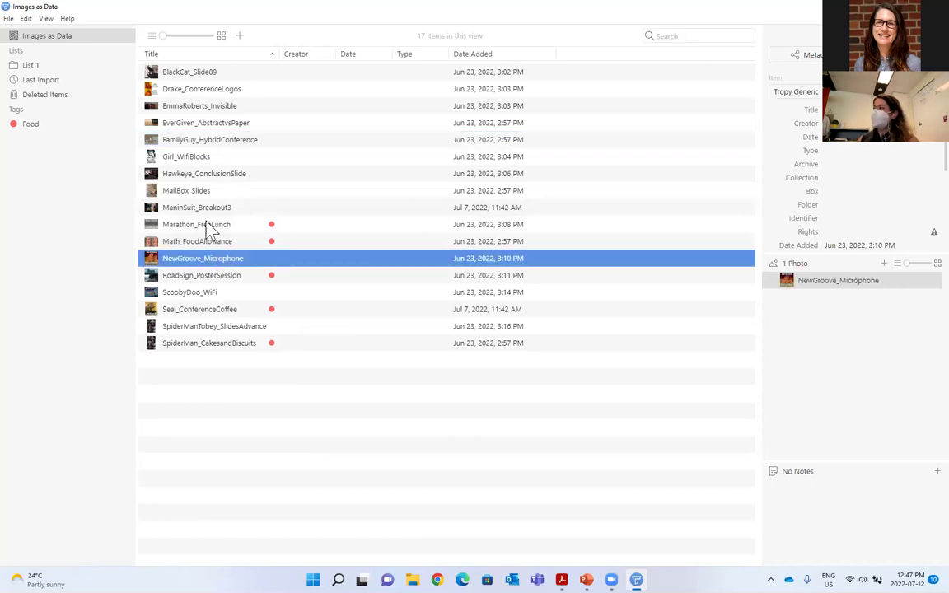
click(208, 224)
drag(757, 65, 572, 121)
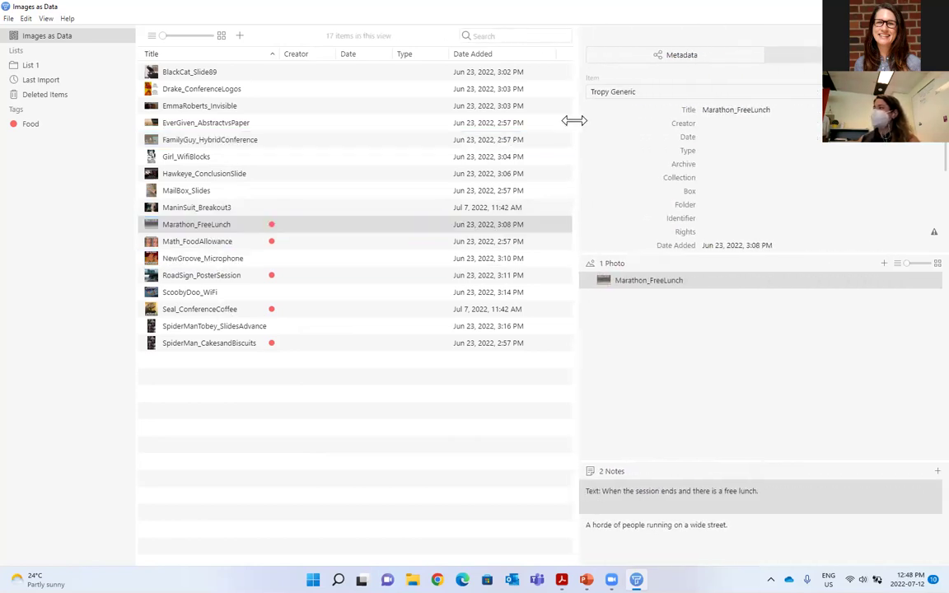
Select Hawkeye_ConclusionSlide and examine both its item metadata and its photo metadata
click(247, 177)
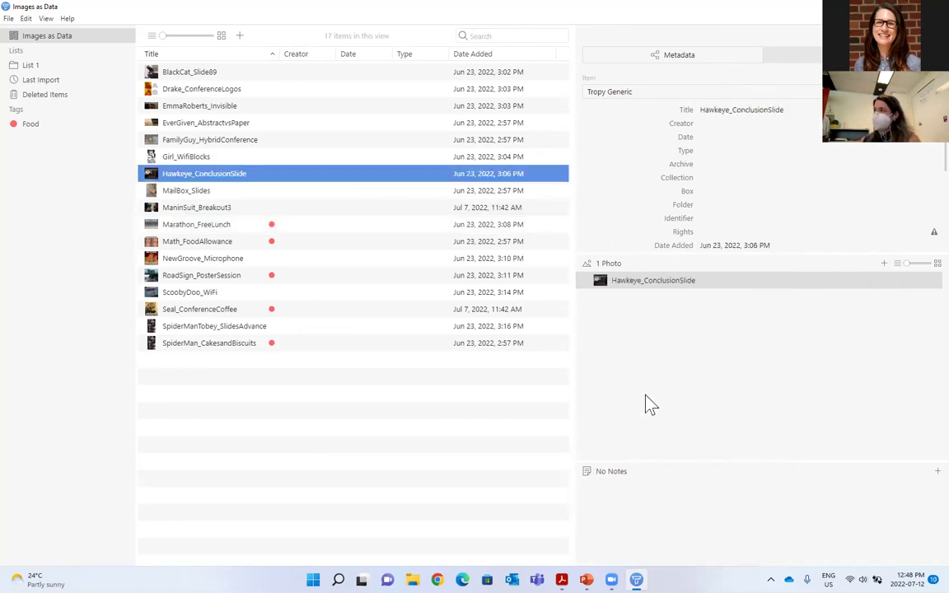
scroll(744, 147, down, 3)
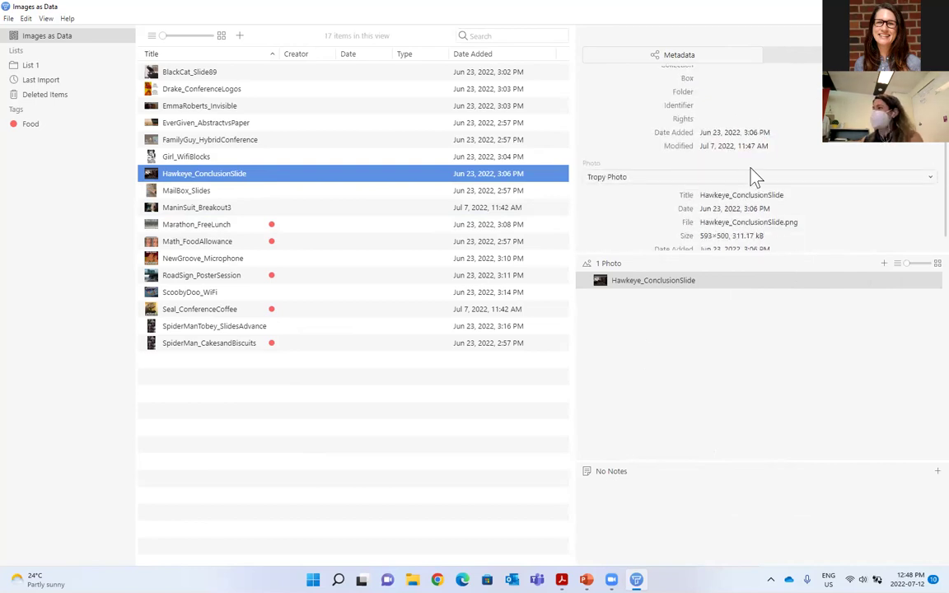
scroll(731, 161, down, 1)
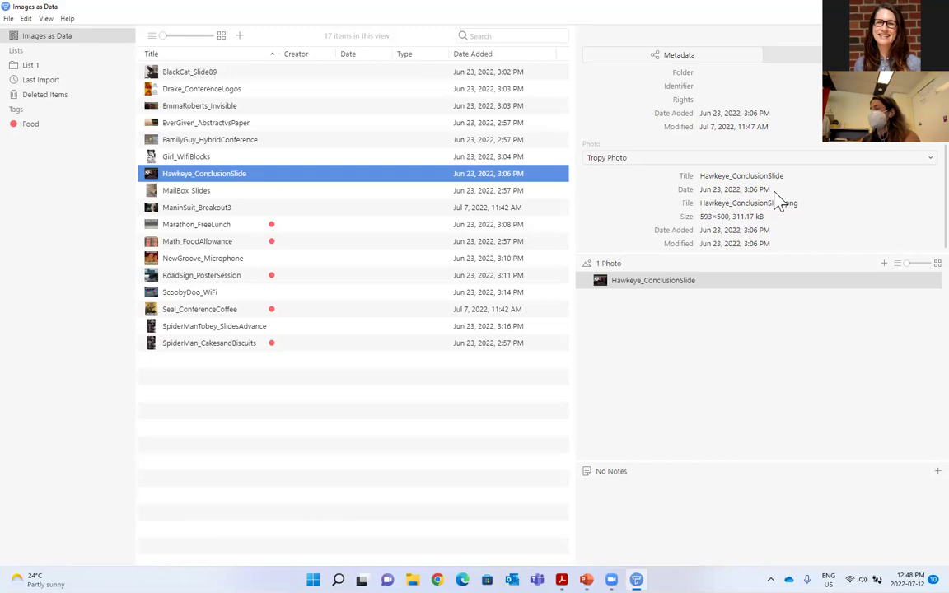
click(750, 234)
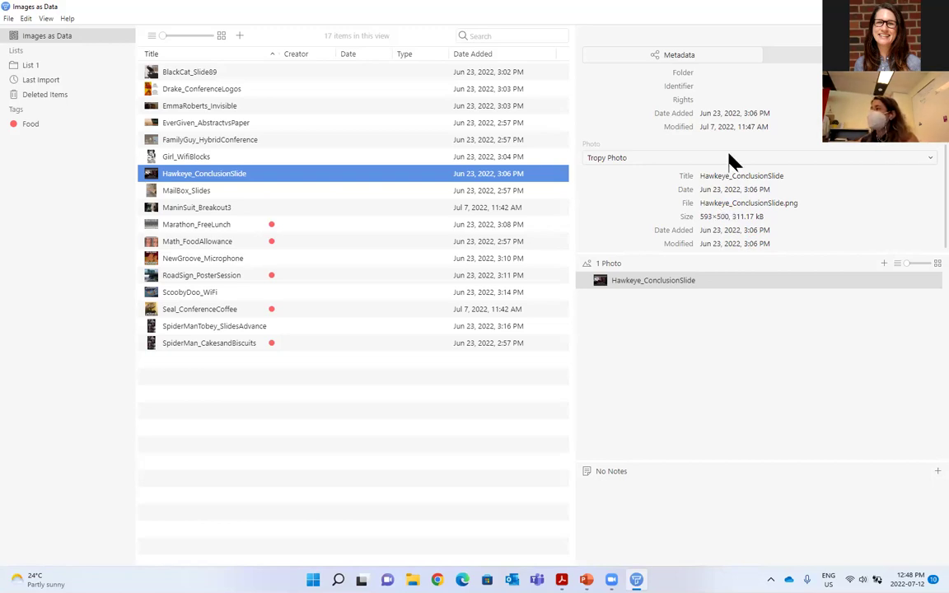
scroll(674, 183, up, 3)
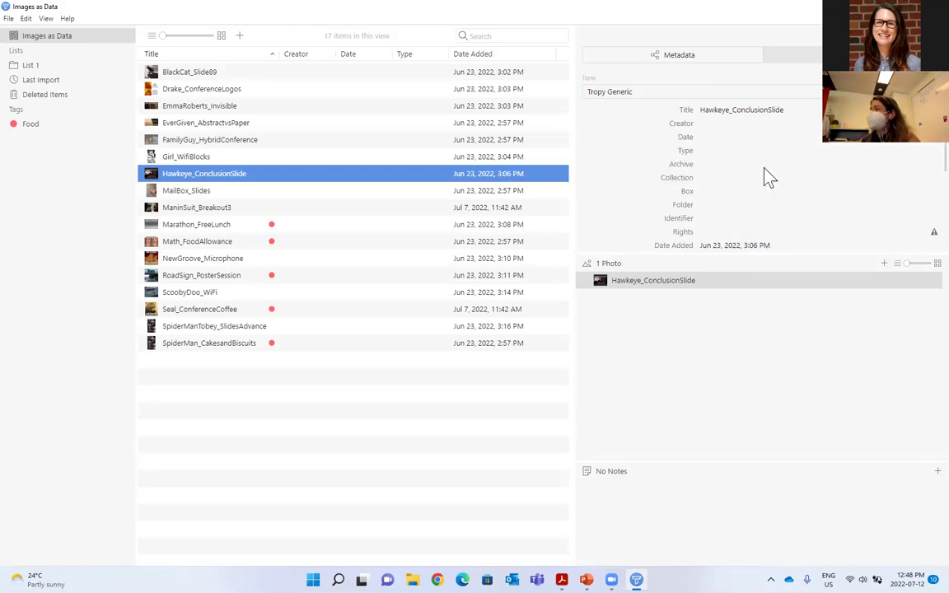
Check the entry hints for the Date, Archive and Folder fields and view the available item metadata templates
click(718, 136)
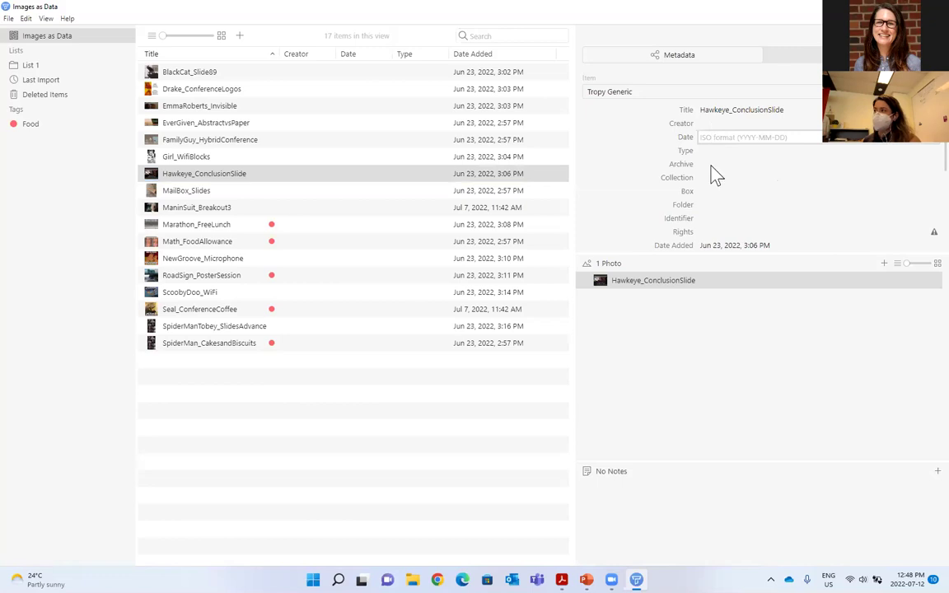
click(714, 165)
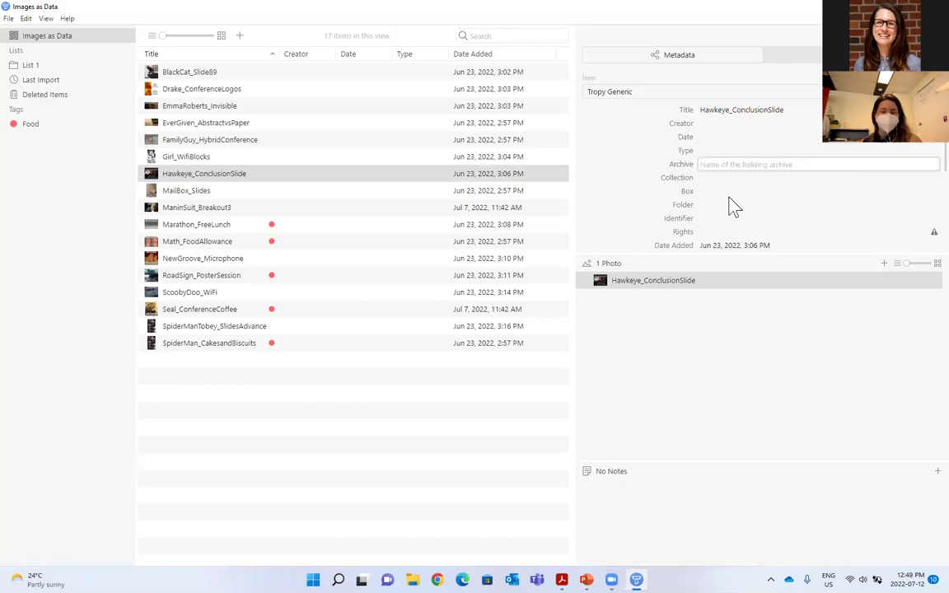
click(737, 204)
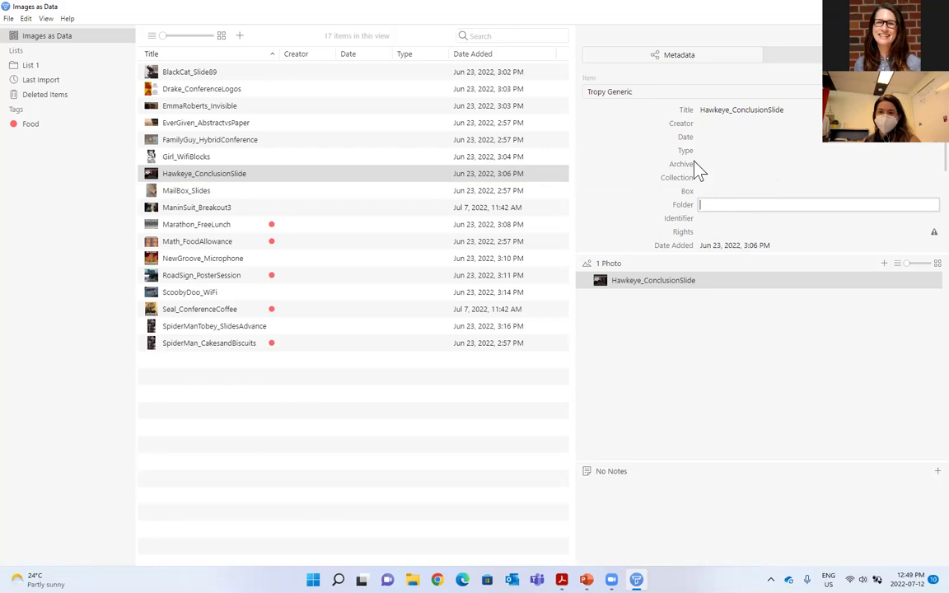
mouse_move(695, 164)
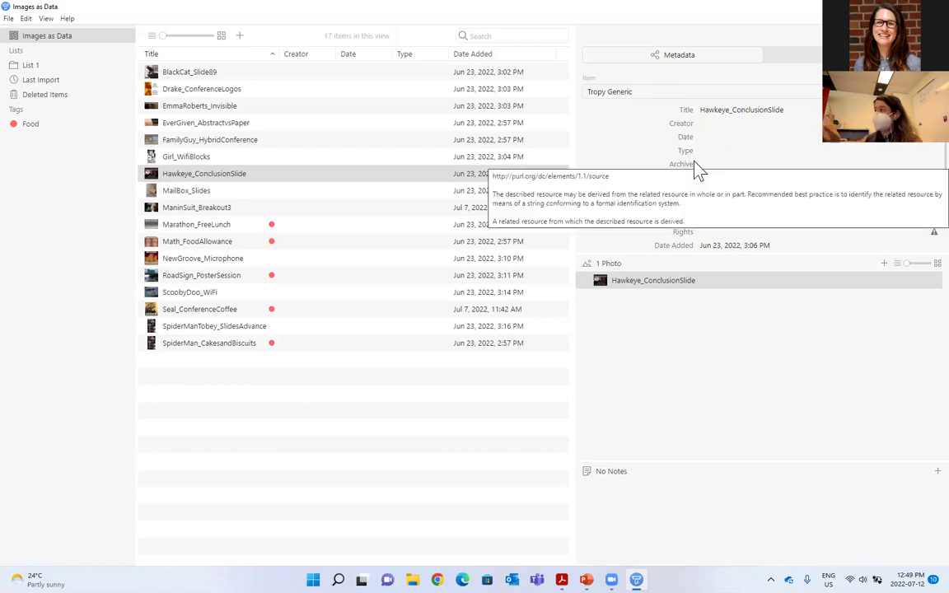
click(637, 93)
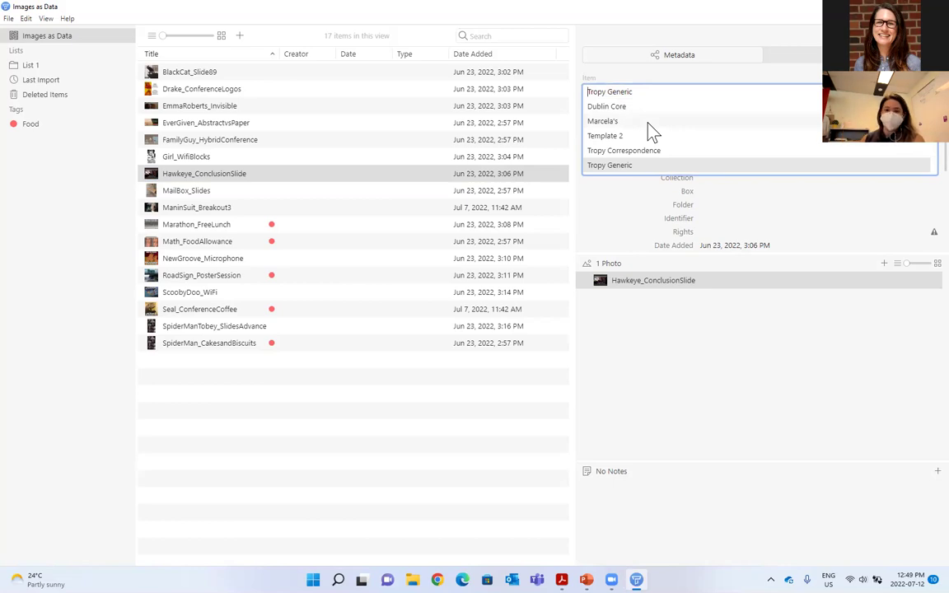
click(635, 206)
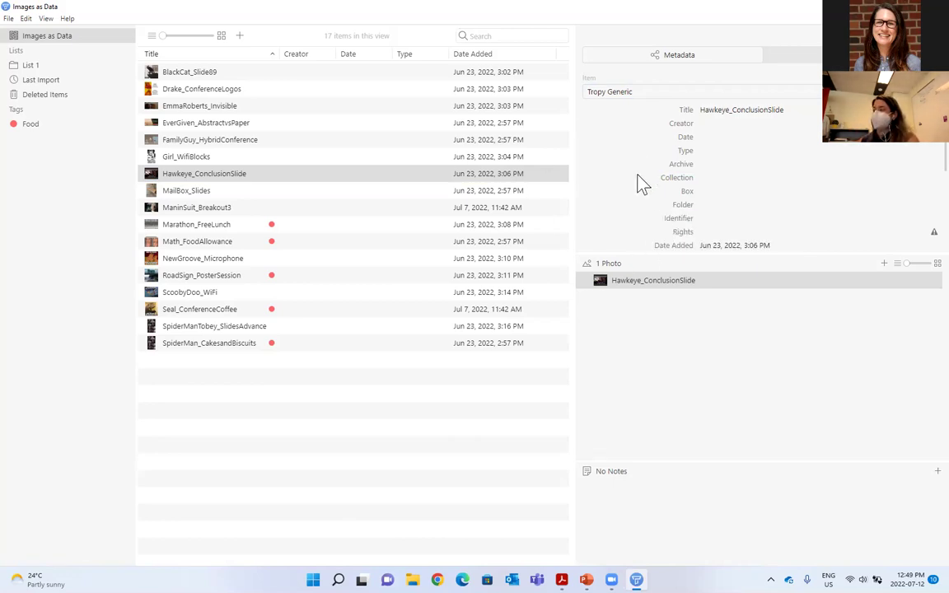
Add a Location created field to the metadata of Hawkeye_ConclusionSlide, finding it with the term Location
right_click(759, 198)
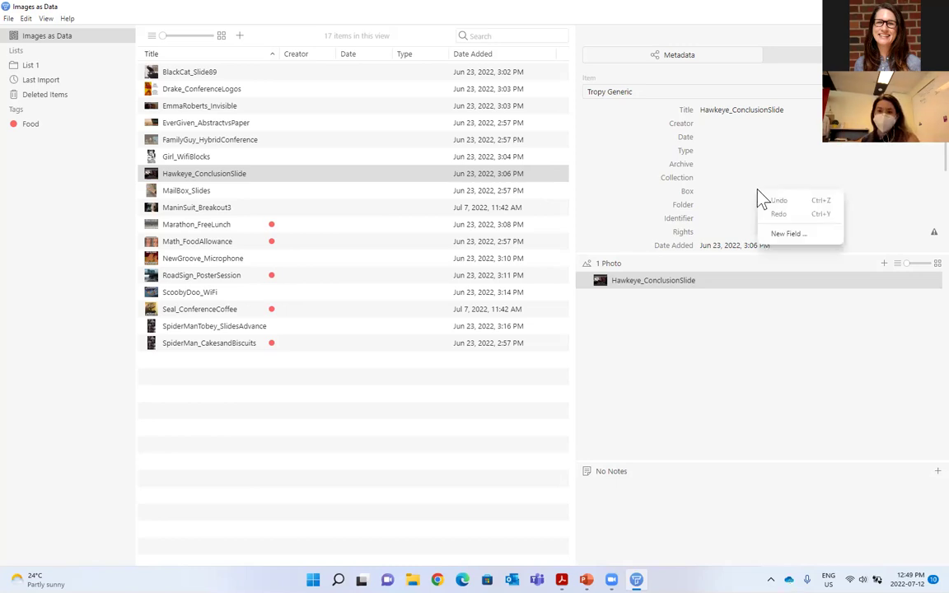
click(791, 235)
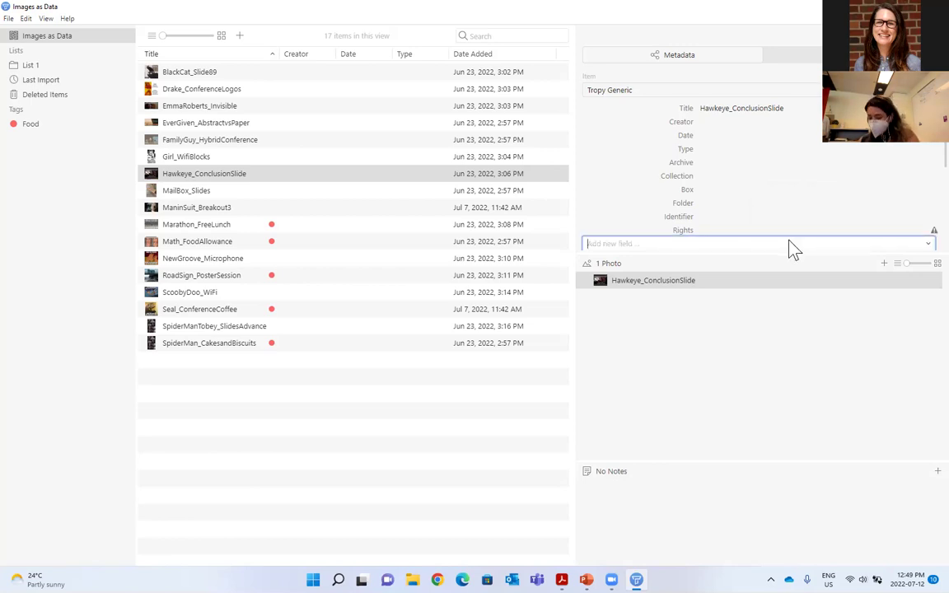
click(791, 241)
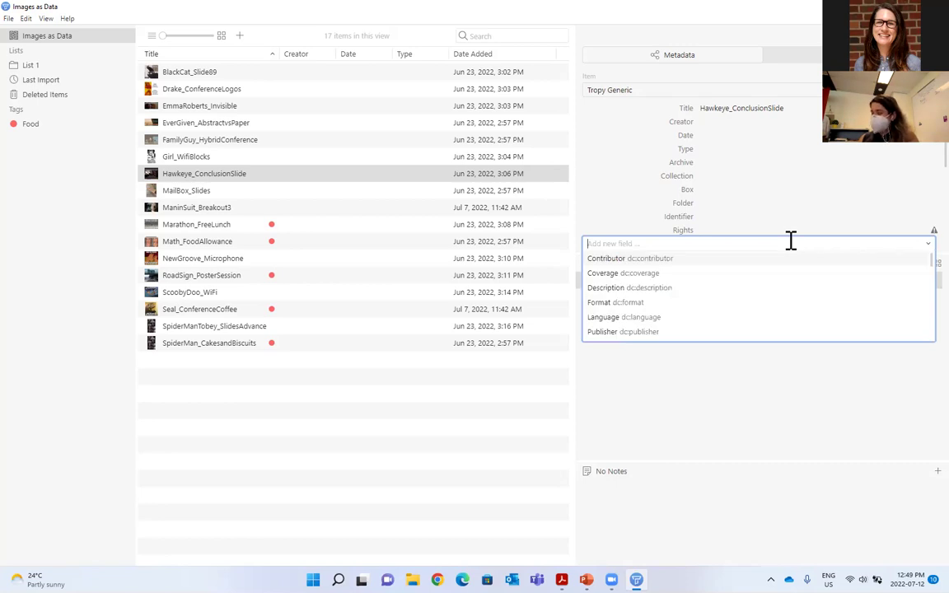
text(Location)
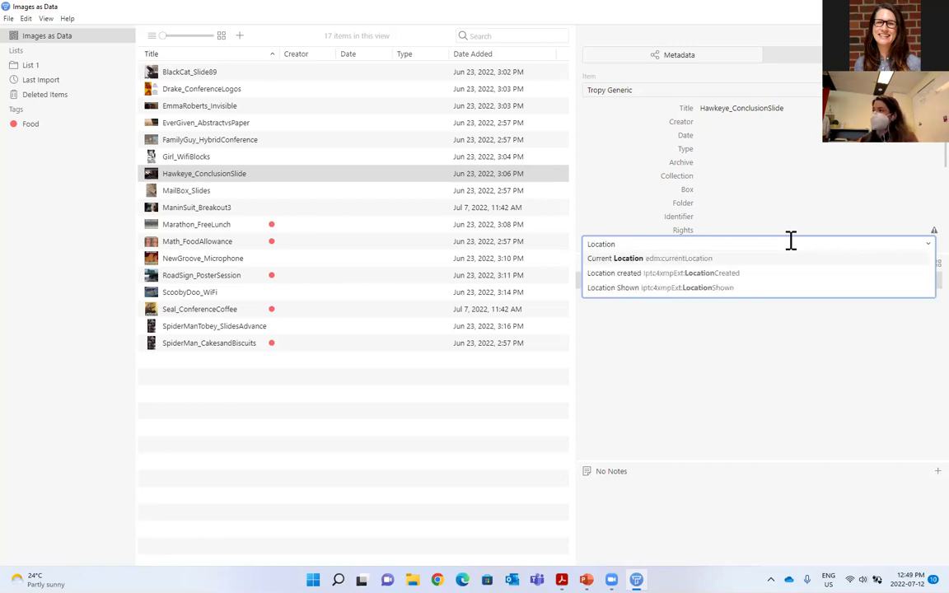
click(767, 275)
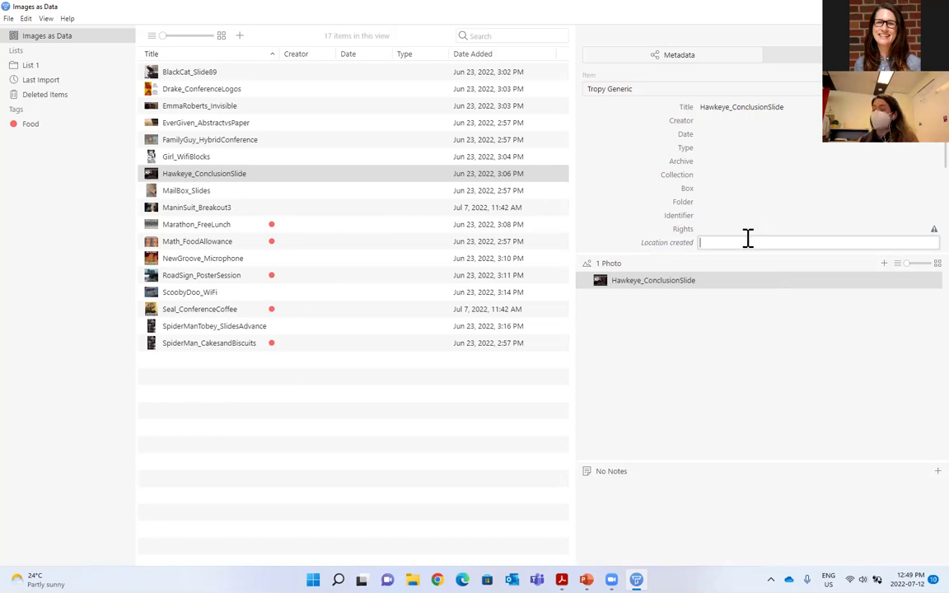
click(743, 242)
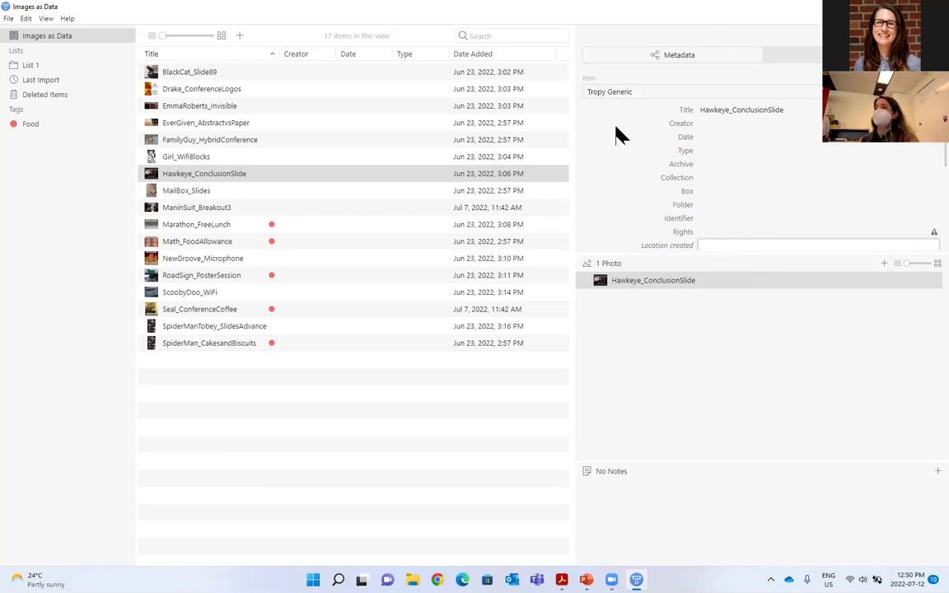
Check the description of the Creator field and view the item metadata templates available for Hawkeye_ConclusionSlide
mouse_move(621, 125)
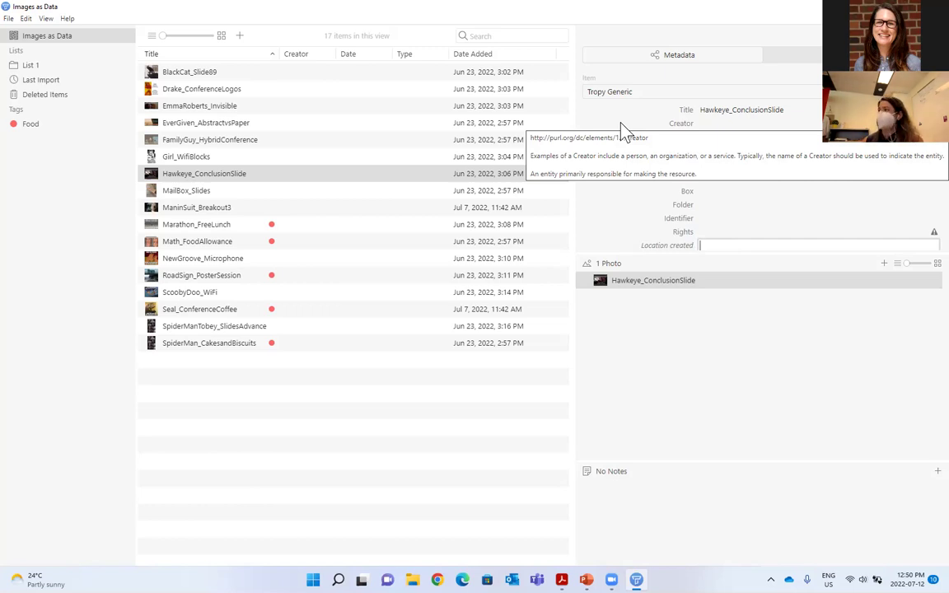
click(634, 95)
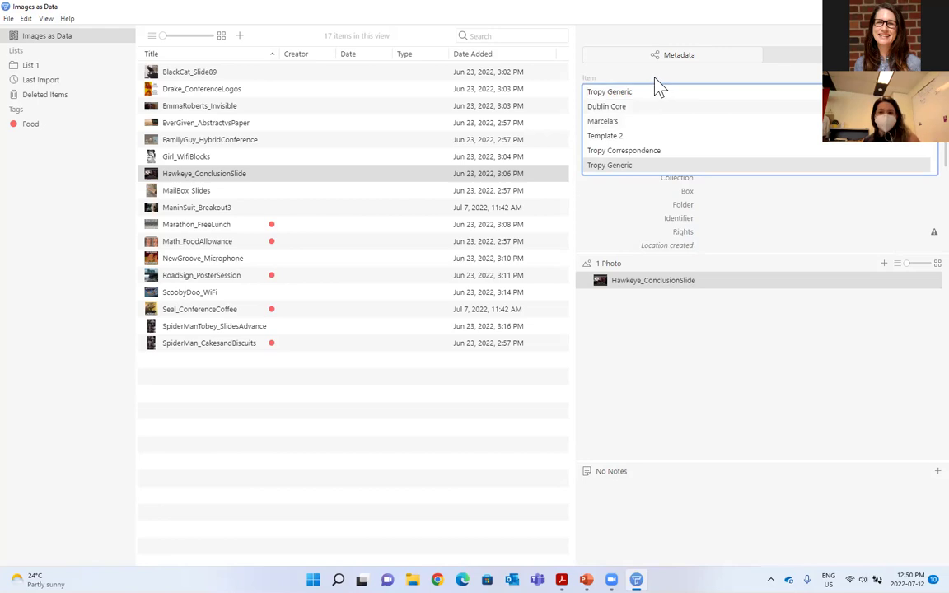
click(660, 80)
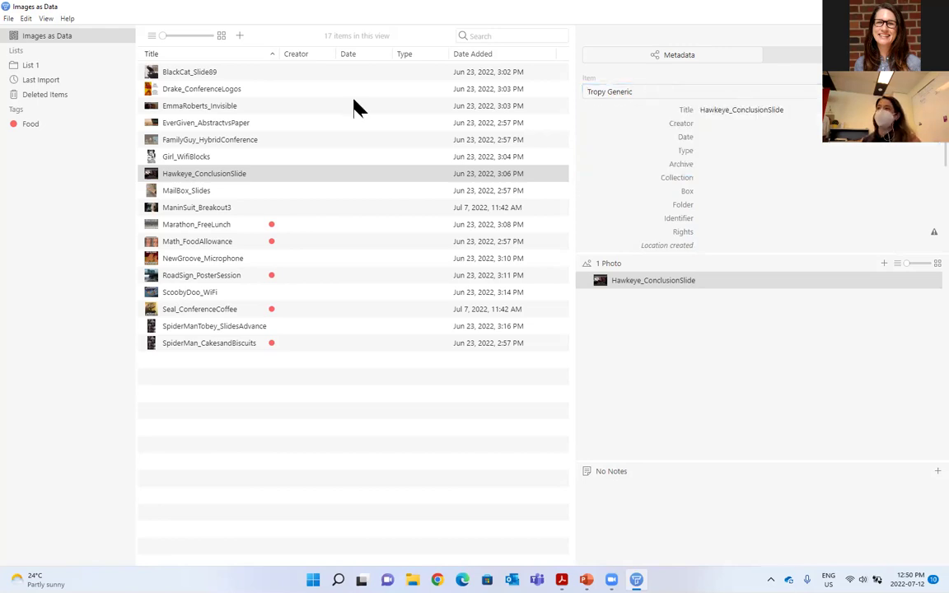
Create a new item template named July 22 in the preferences, entering the creator's initials
click(30, 21)
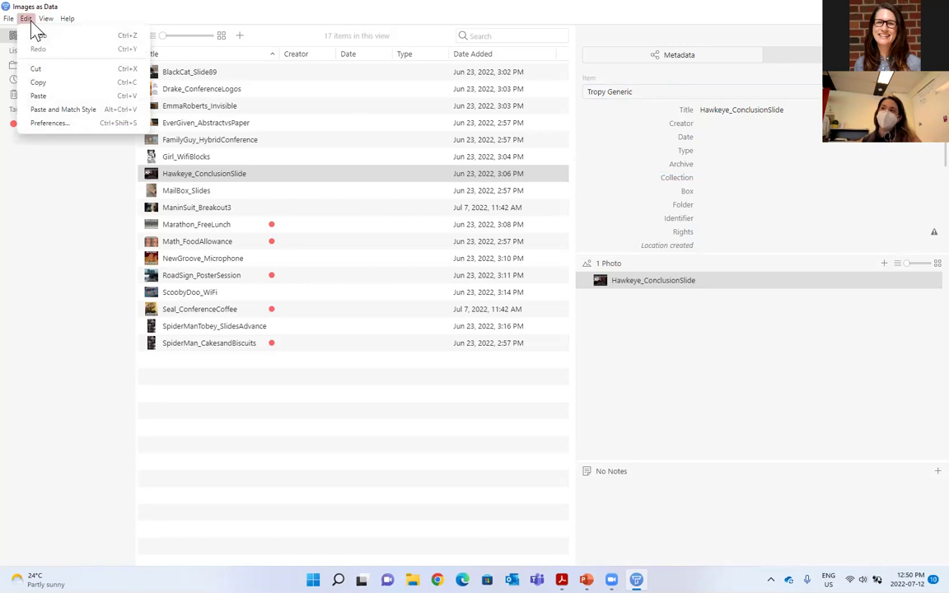
click(53, 124)
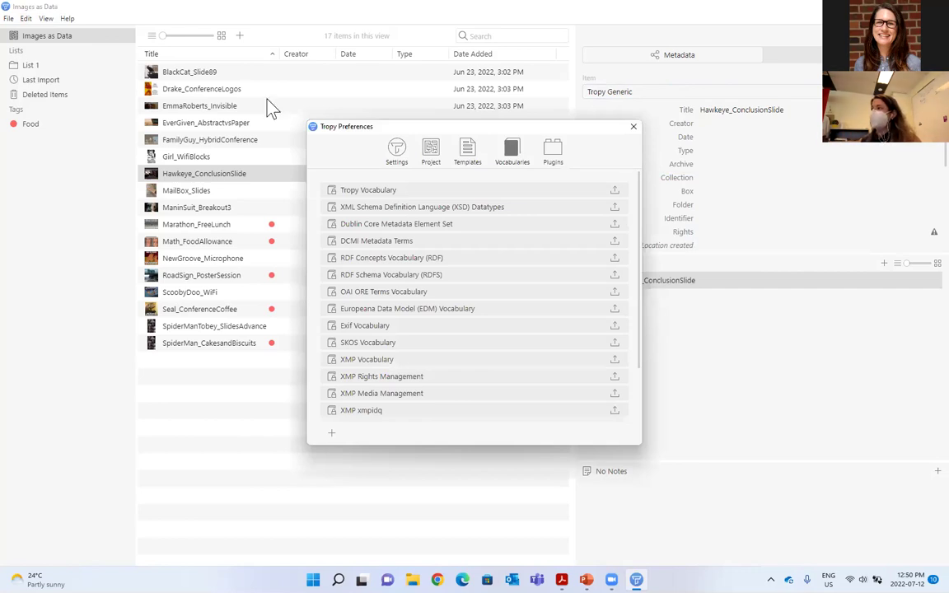
click(469, 158)
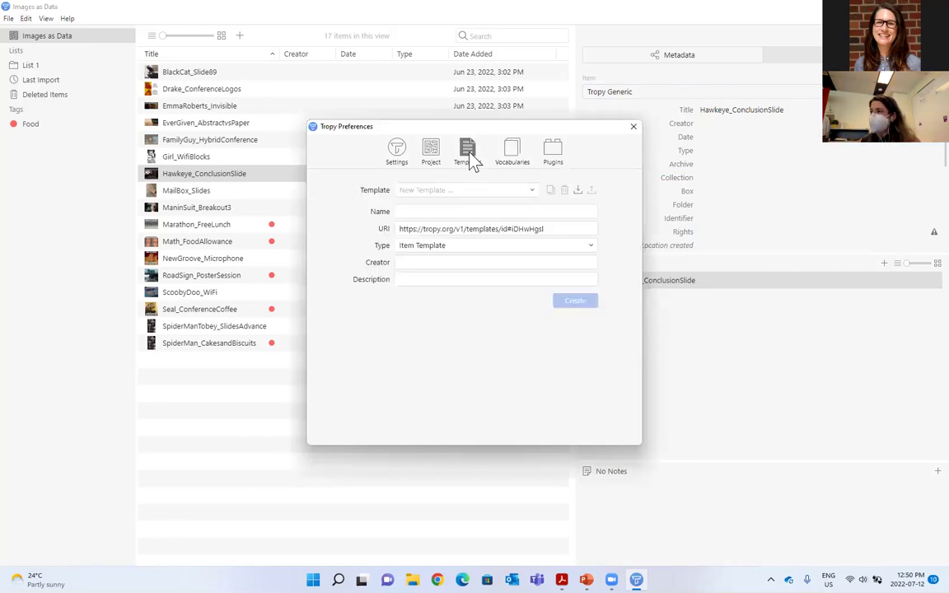
click(447, 212)
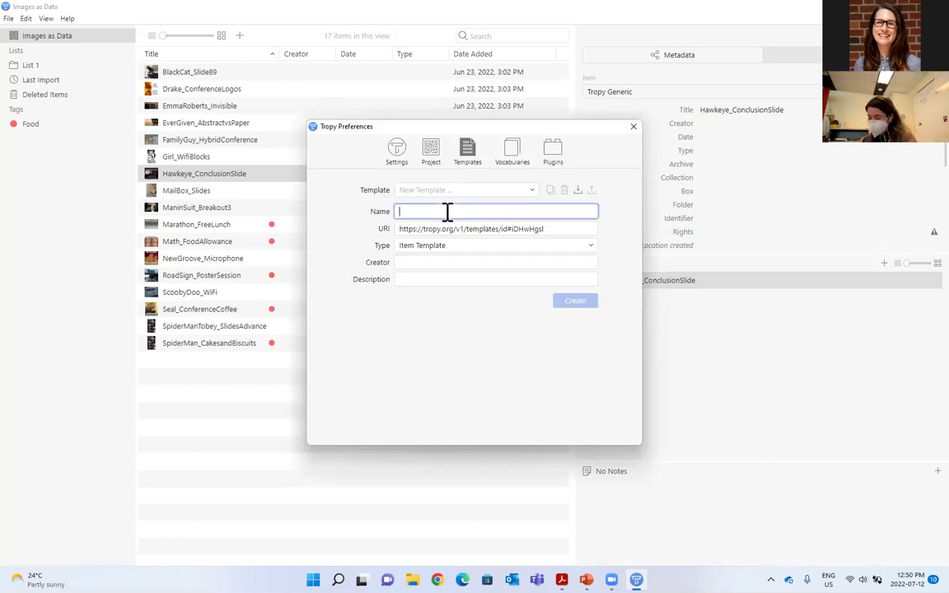
text(July 22)
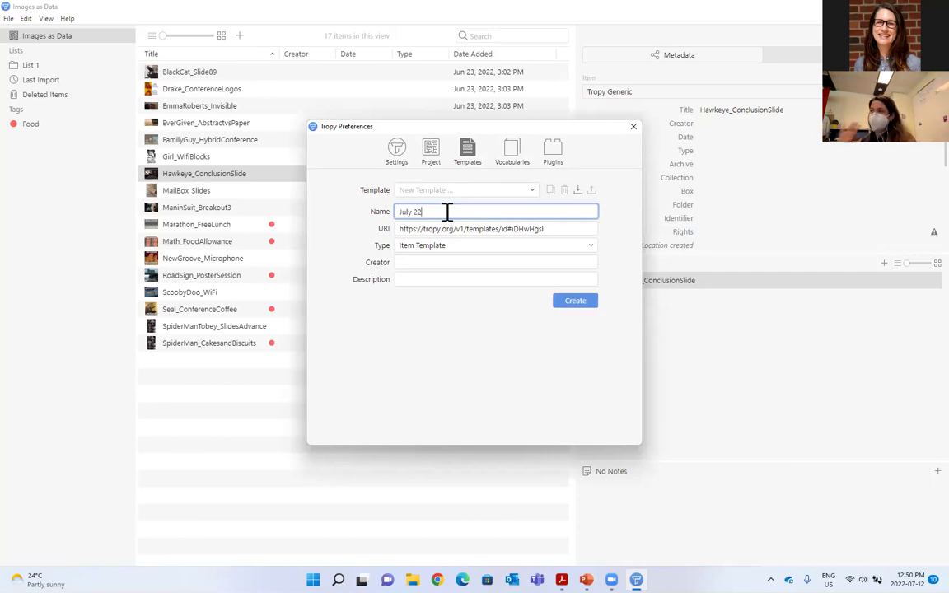
click(431, 262)
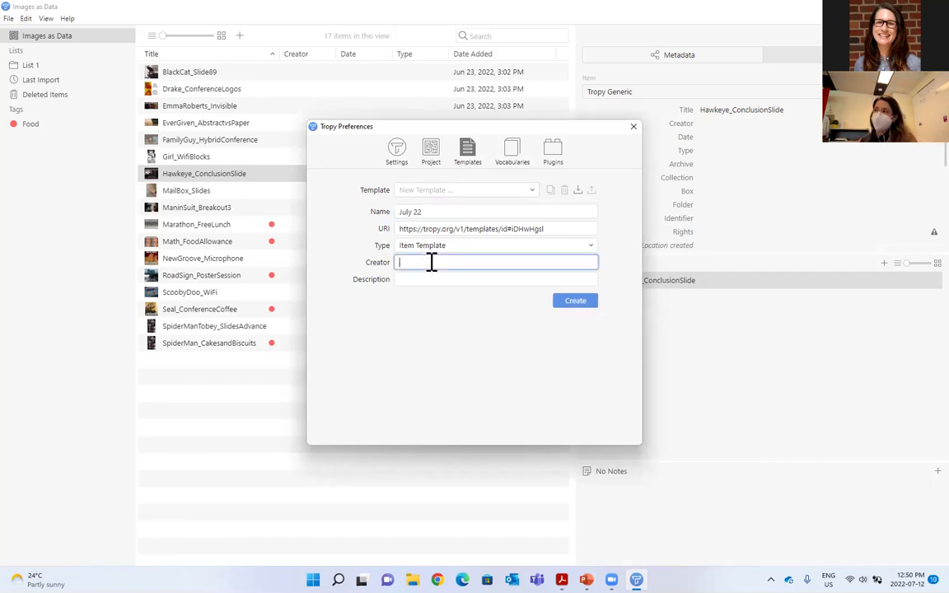
text(MY)
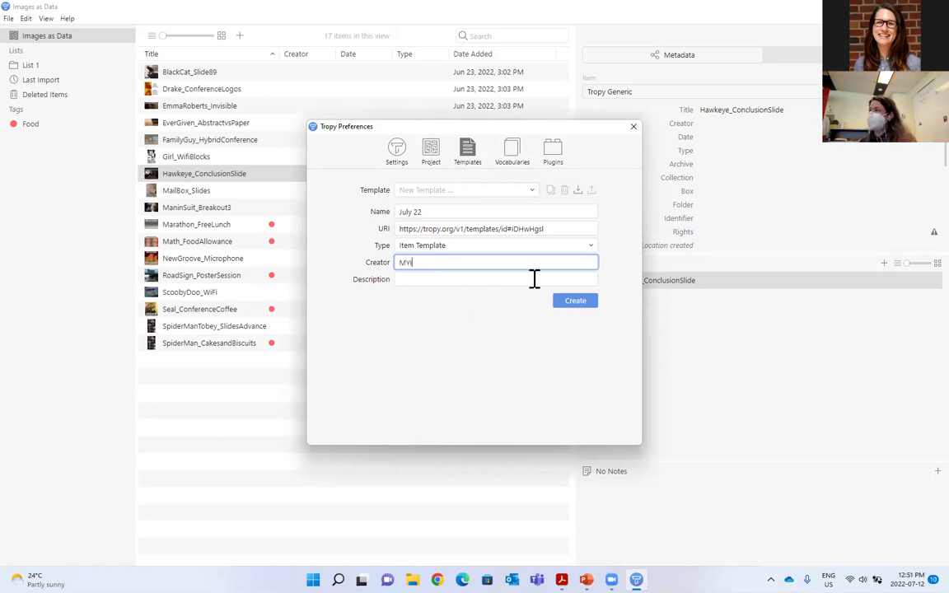
click(586, 306)
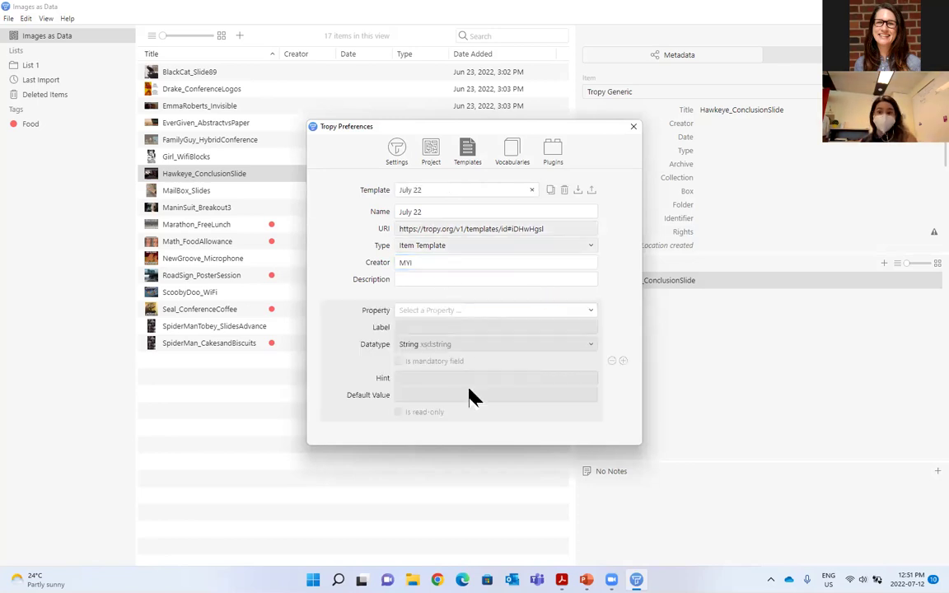
Browse the available properties, assign Coverage (dc:coverage) as the July 22 template's property, and close the preferences
click(544, 309)
scroll(527, 356, down, 10)
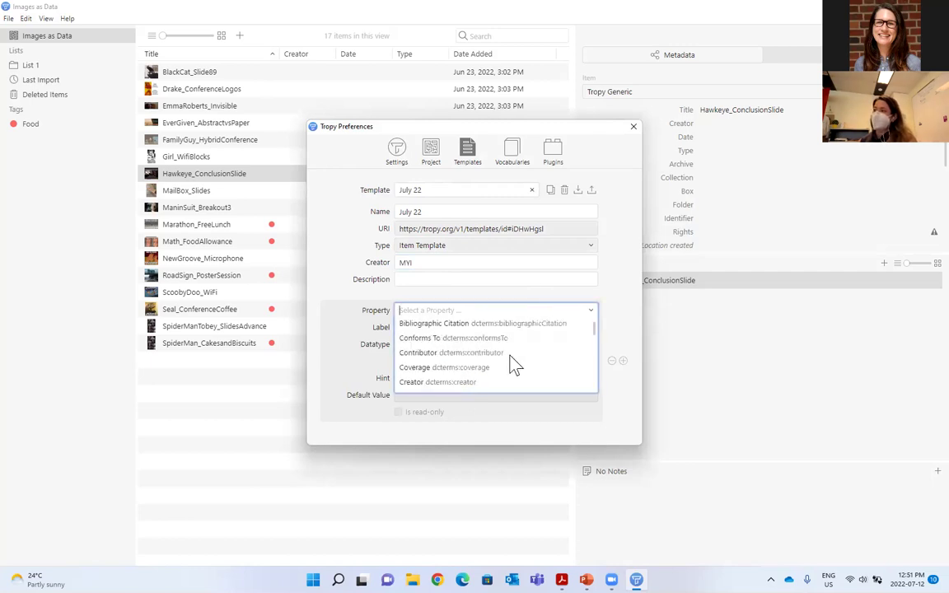
scroll(474, 387, down, 15)
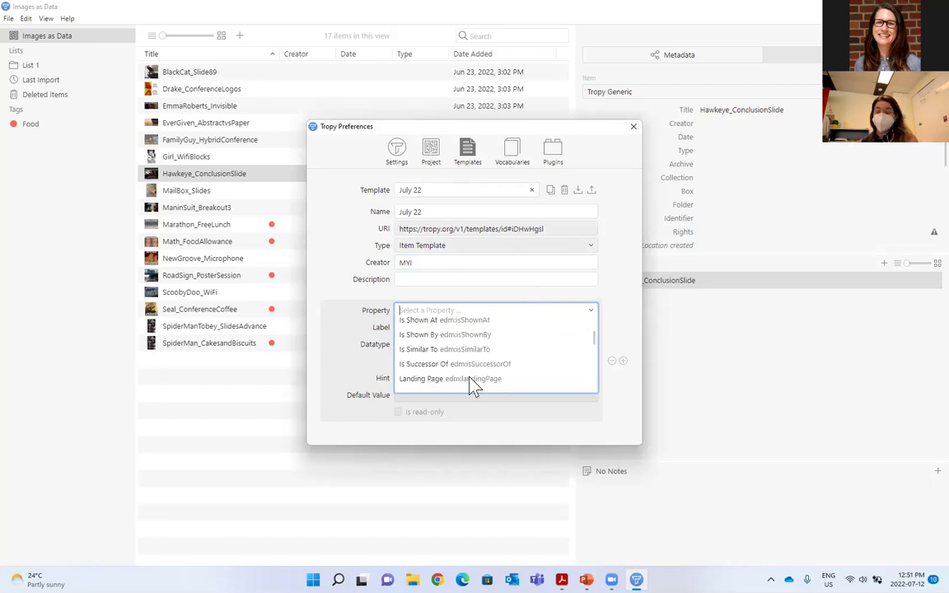
click(362, 327)
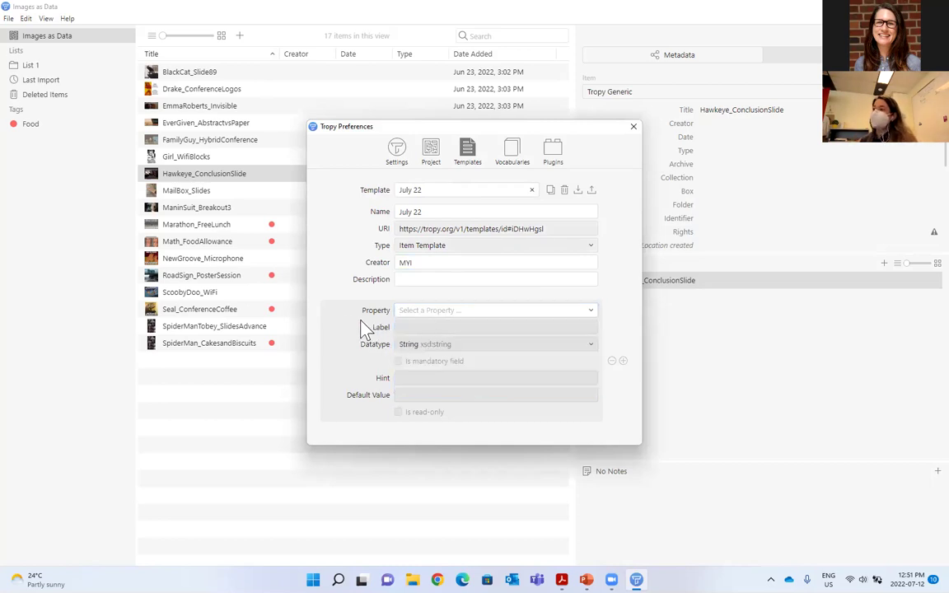
click(445, 311)
click(449, 339)
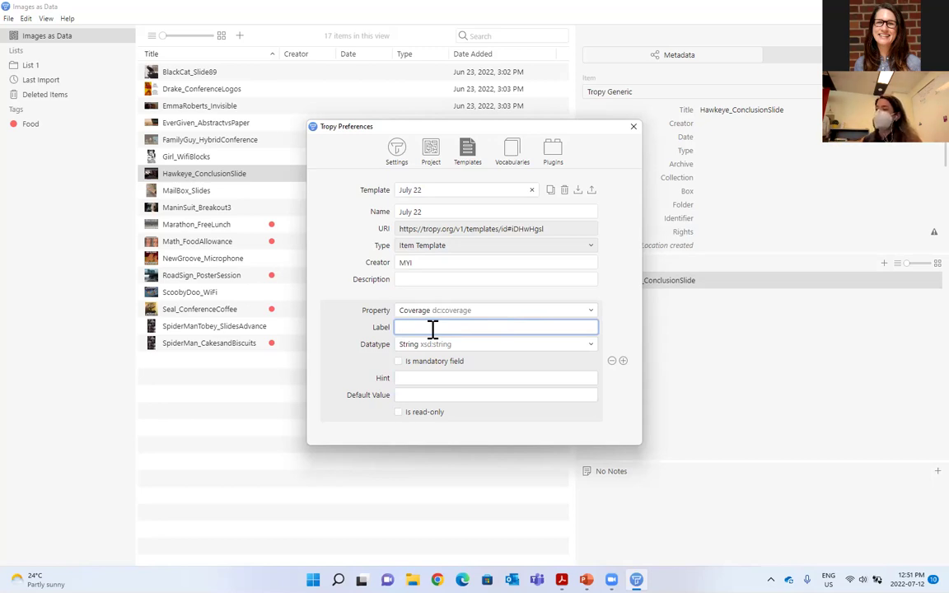
click(430, 379)
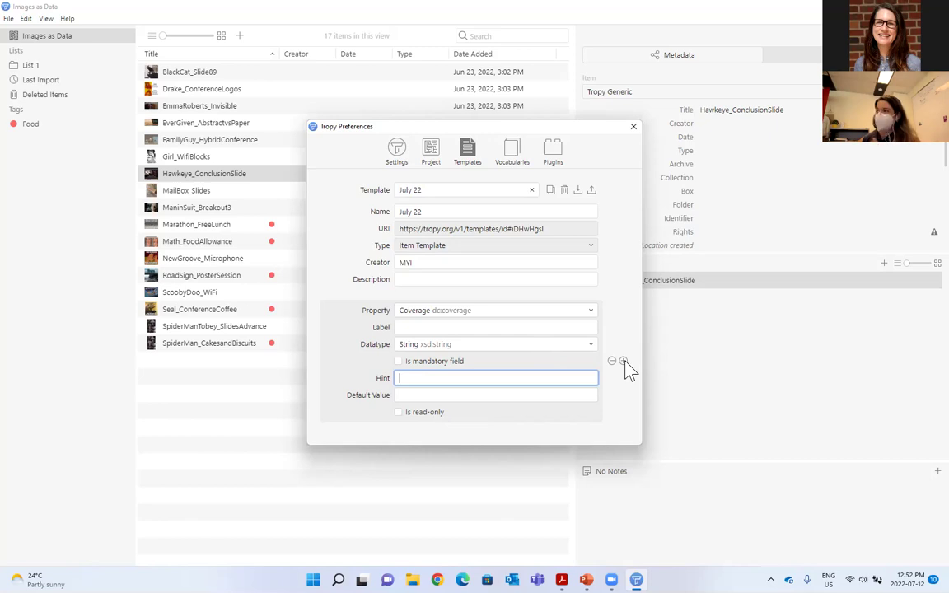
click(633, 127)
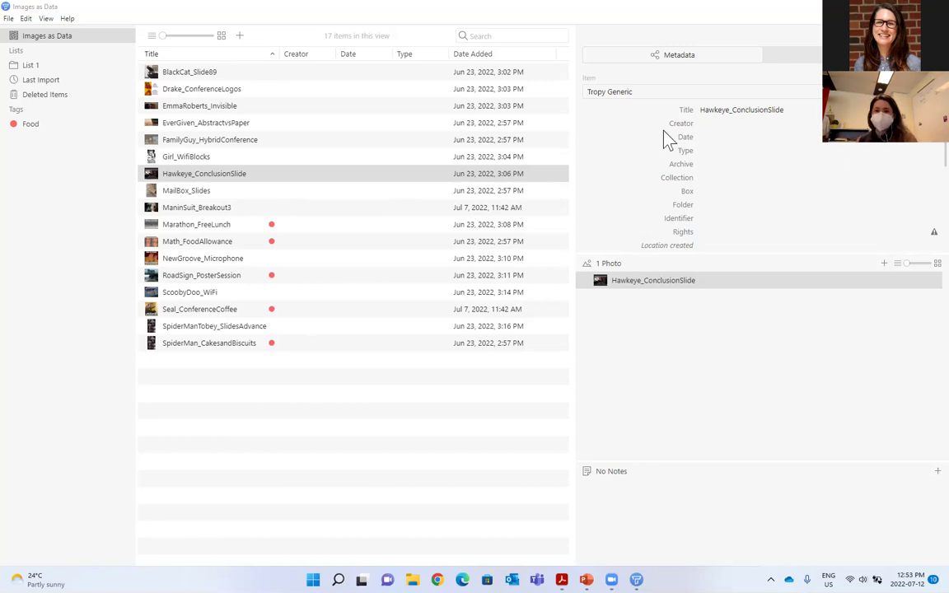
View the available item templates, and look through several items from SpiderManTobey_SlidesAdvance to RoadSign_PosterSession in a widened item list
click(670, 92)
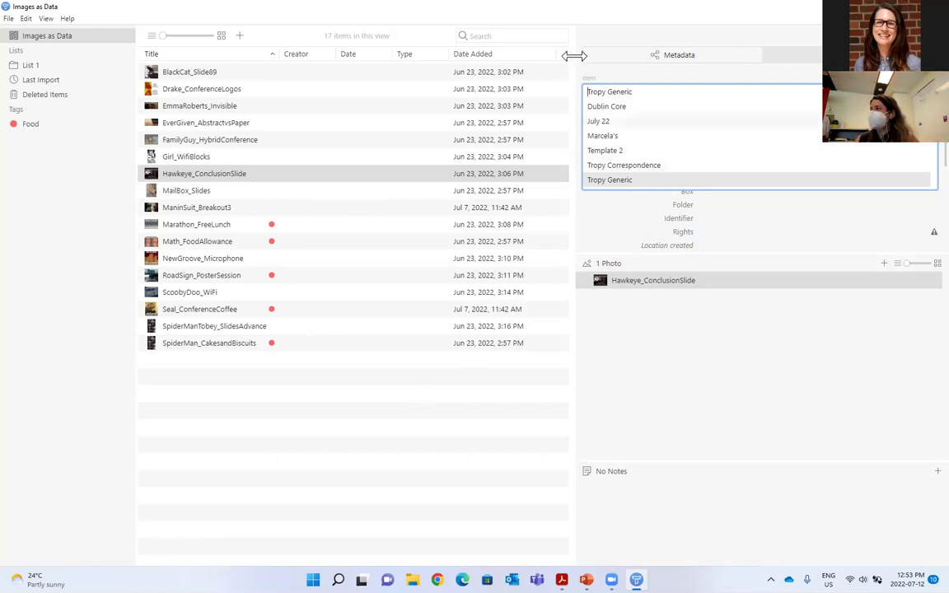
drag(572, 55, 631, 64)
click(242, 333)
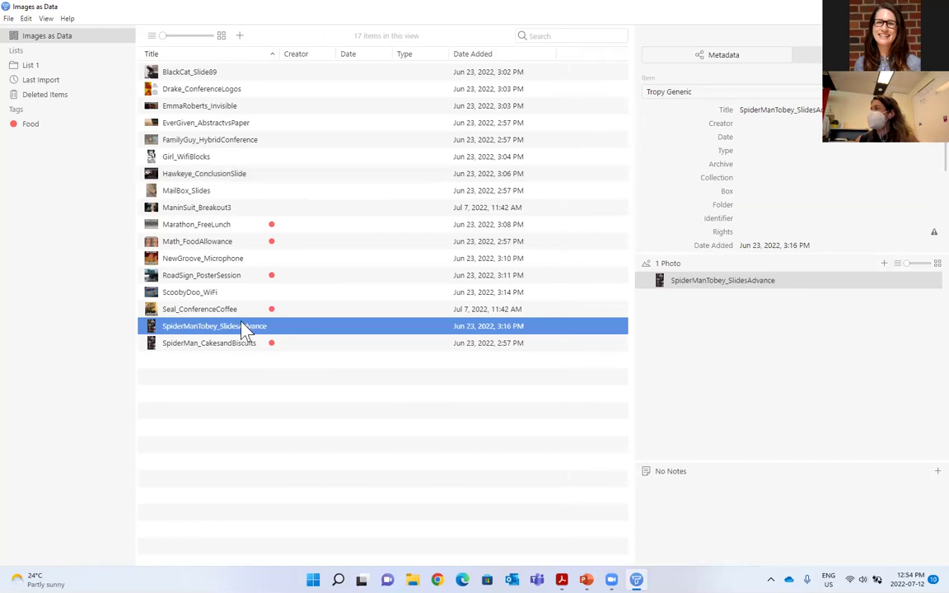
click(239, 313)
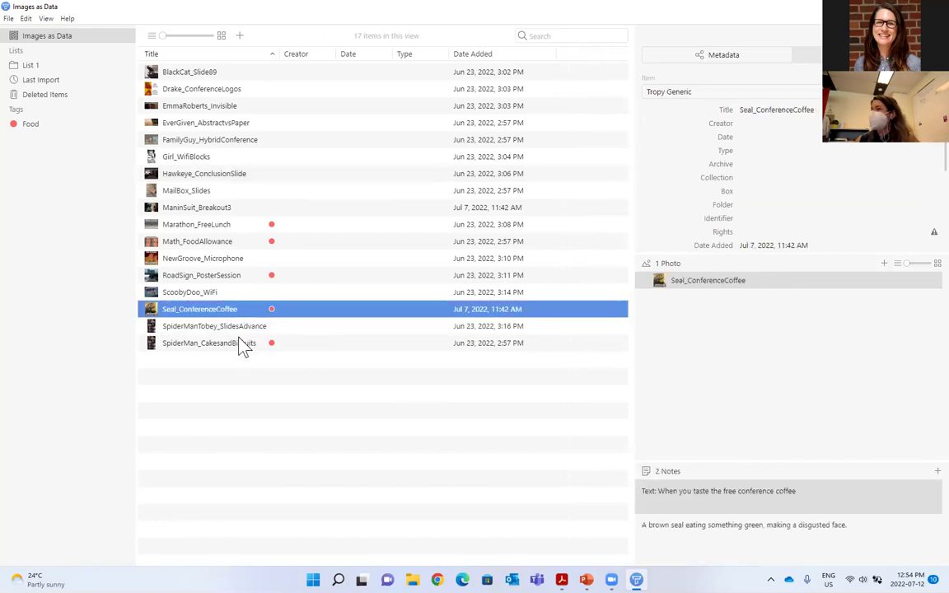
click(243, 346)
click(237, 278)
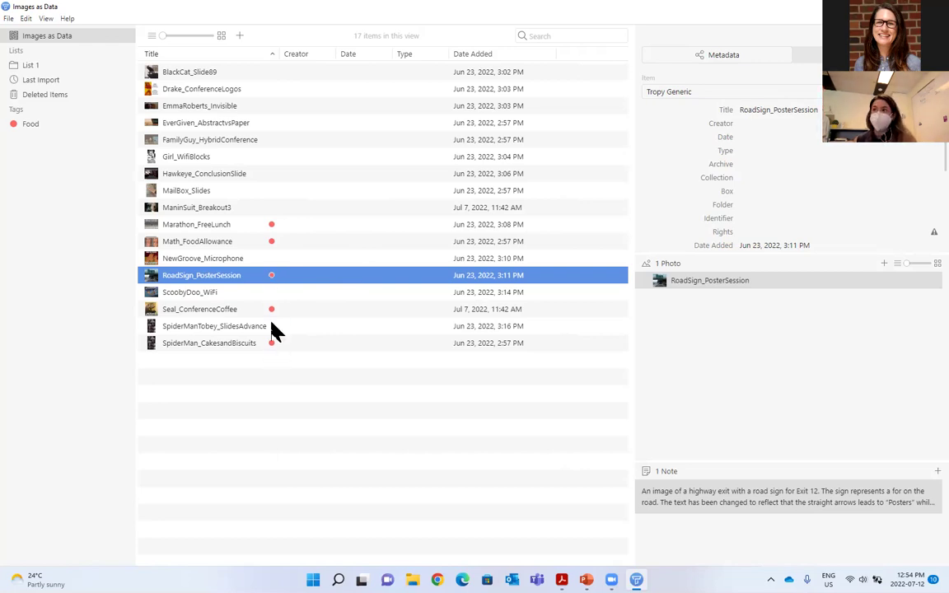
Widen the project sidebar and create a new tag named Presentation Slides
drag(135, 139, 199, 161)
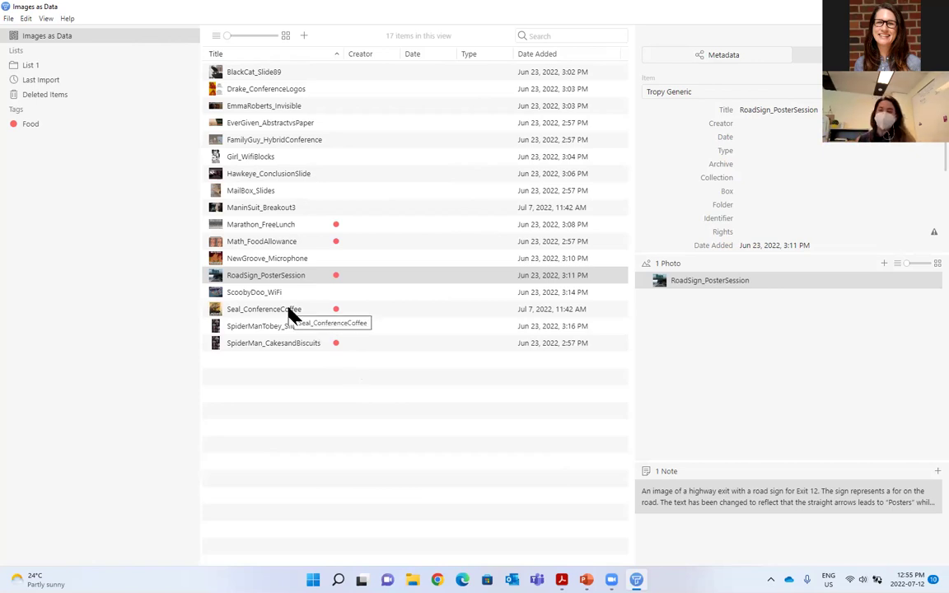
right_click(72, 140)
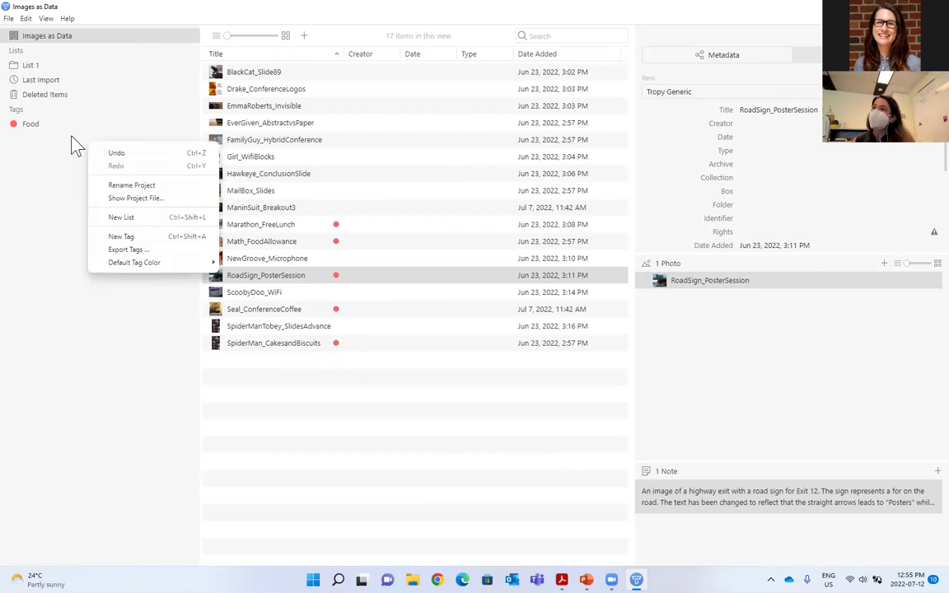
click(124, 237)
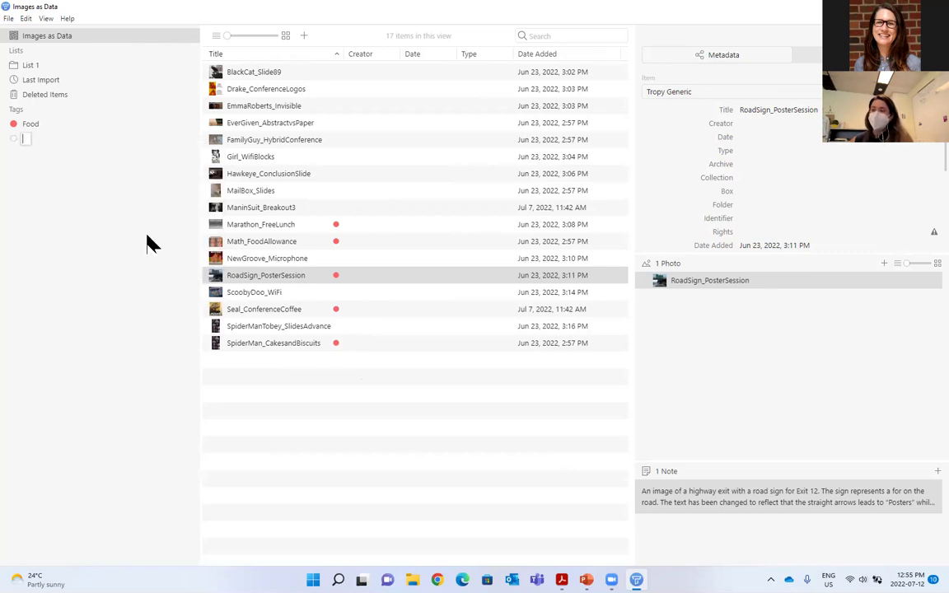
text(Pl)
key(BackSpace)
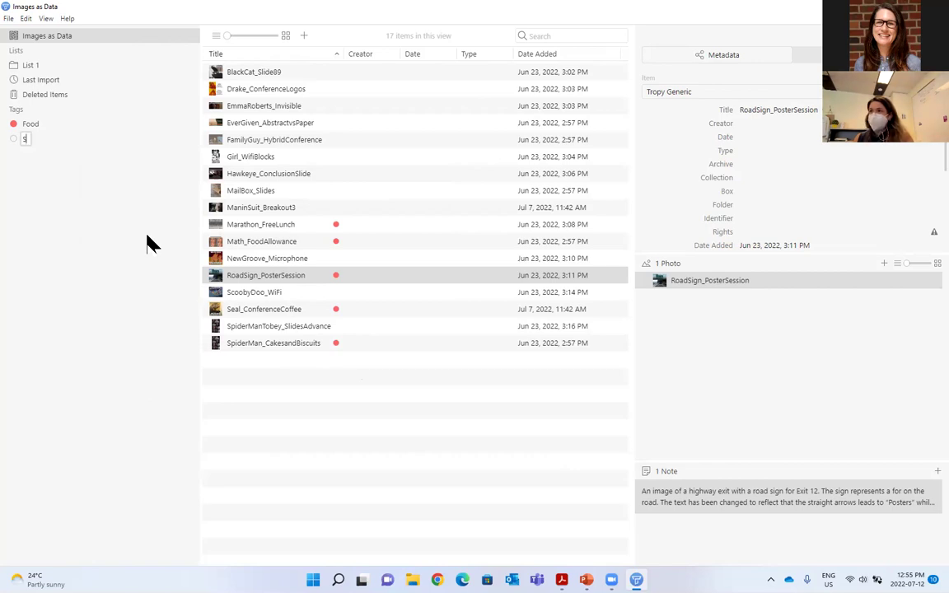
text(rese)
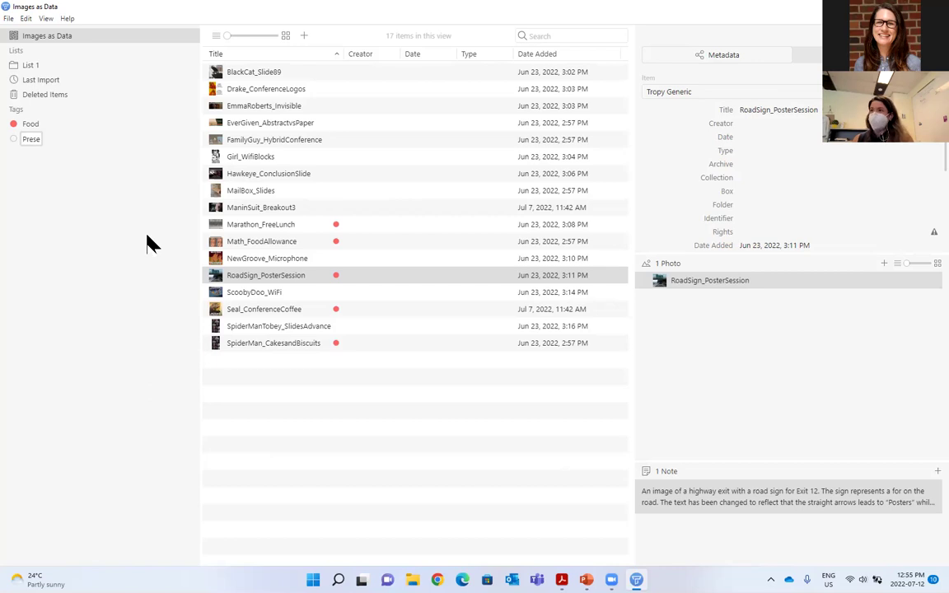
text(ntation)
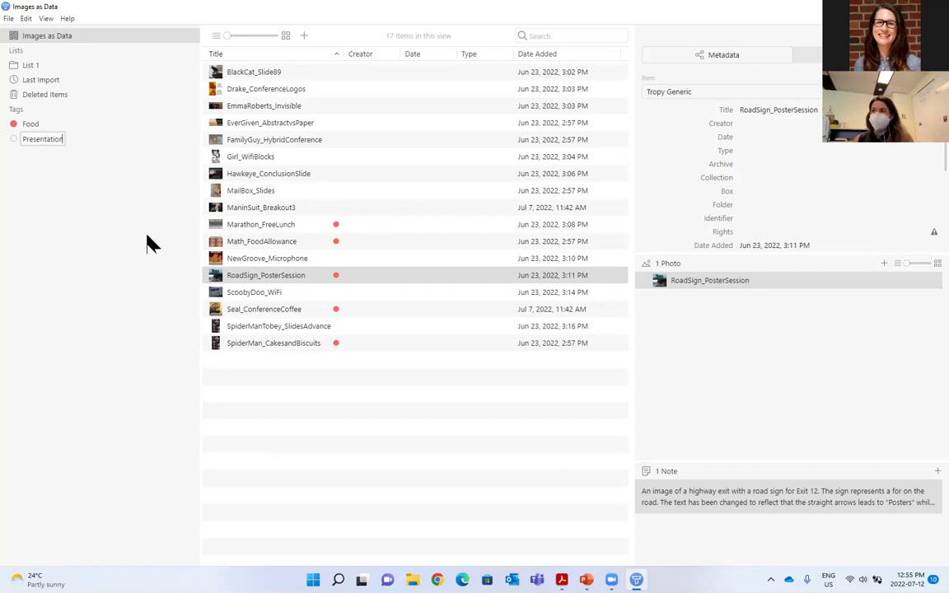
text( Slides)
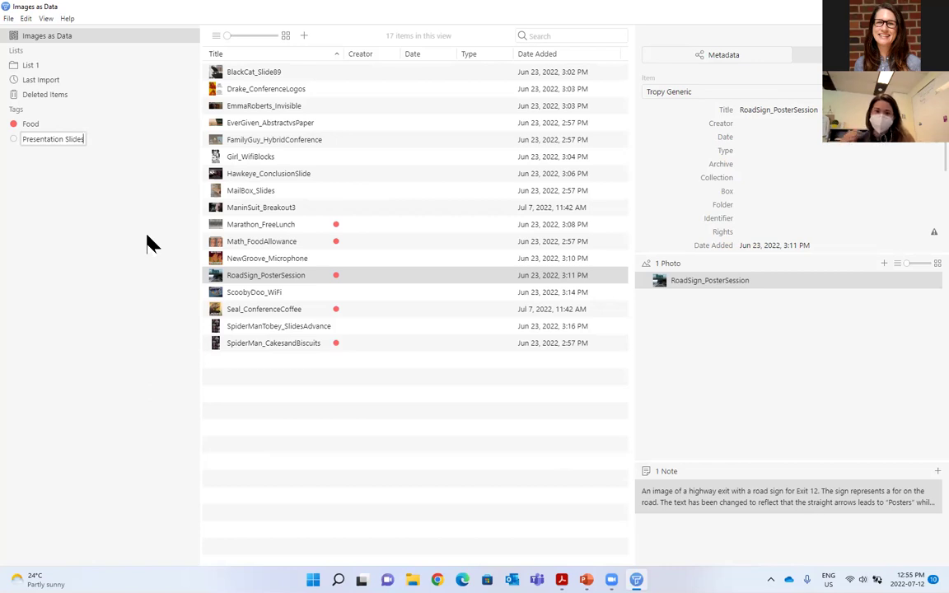
click(127, 218)
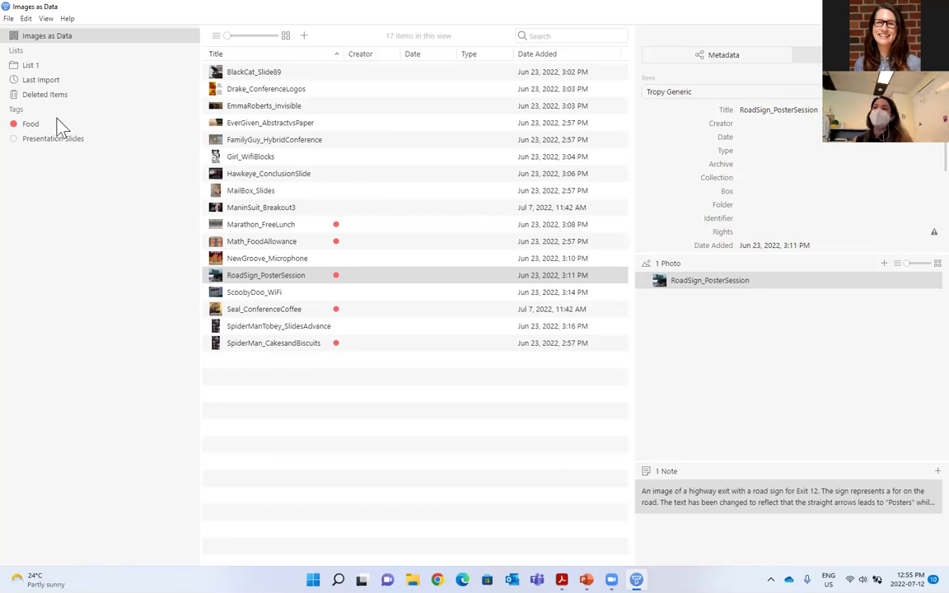
Set the color of the Presentation Slides tag to purple
click(58, 145)
right_click(58, 144)
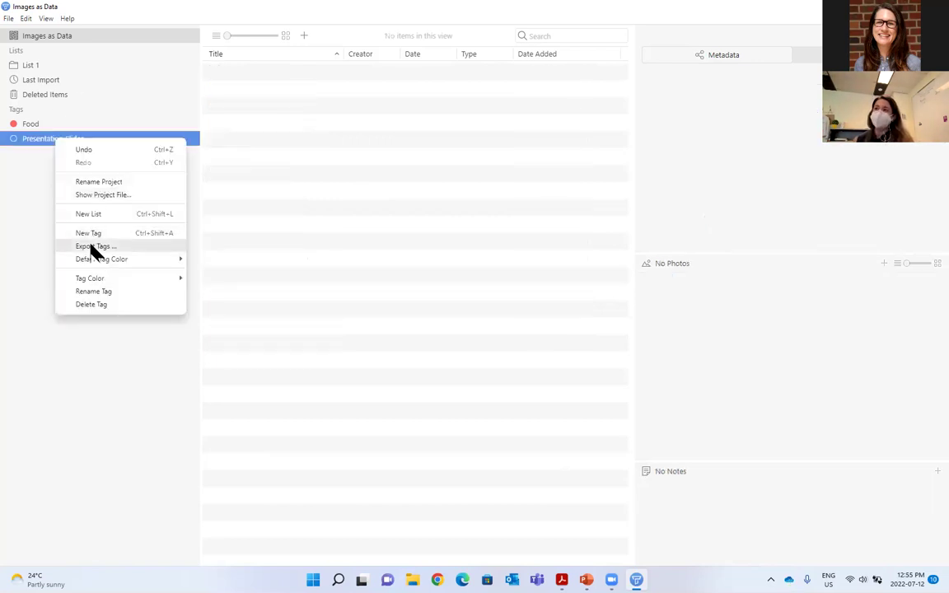
mouse_move(110, 280)
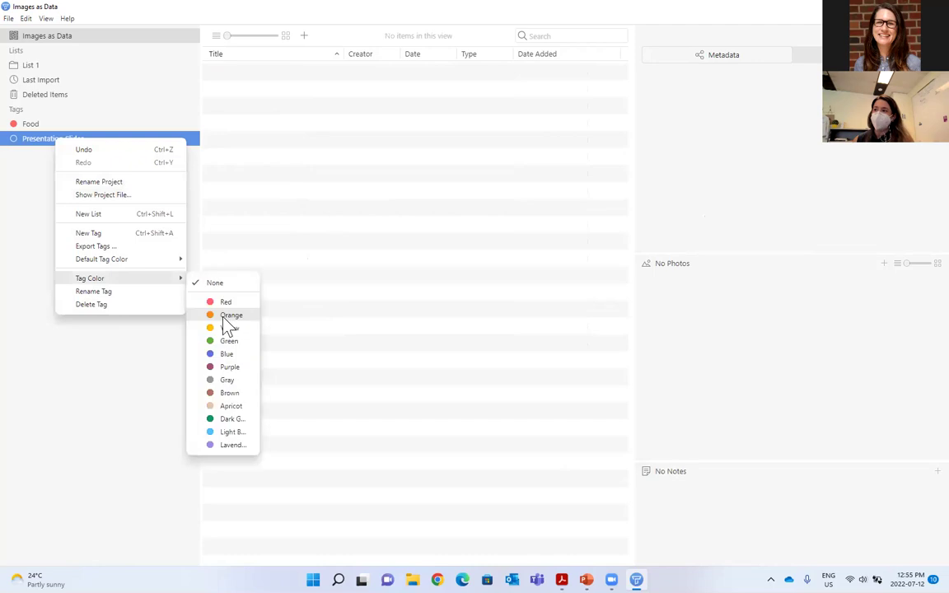
click(239, 371)
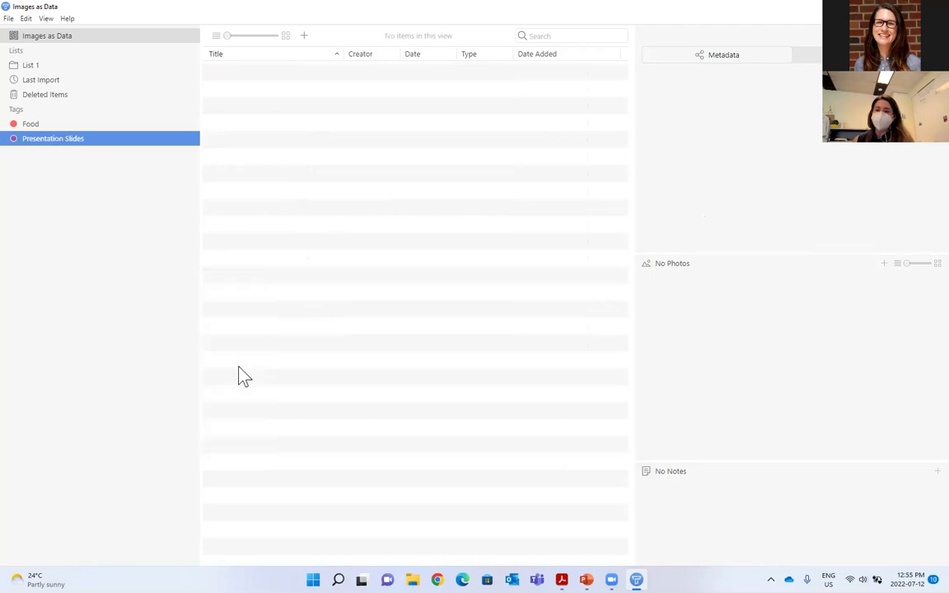
Assign the Presentation Slides tag to Hawkeye_ConclusionSlide from the full project list, and show the items carrying that tag
click(48, 35)
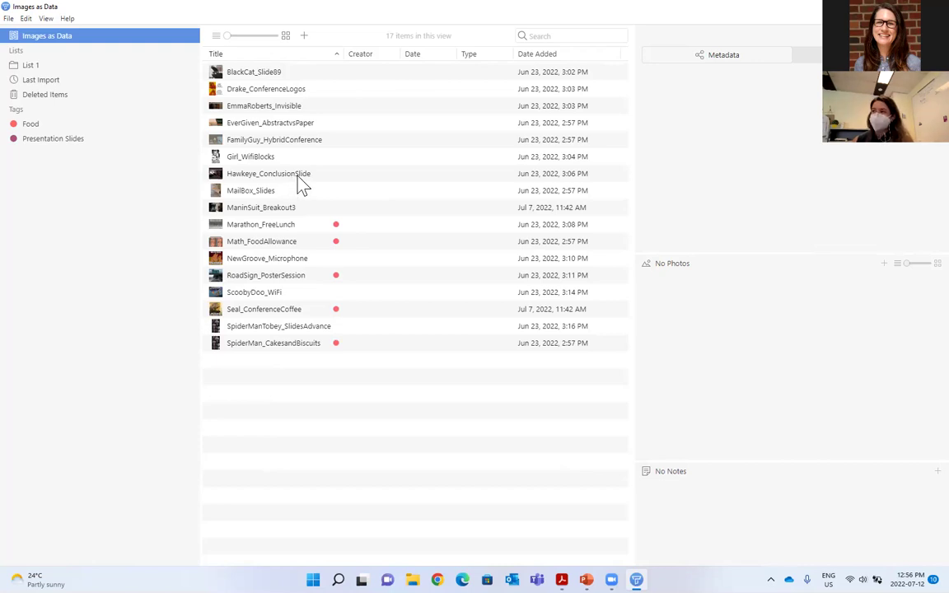
drag(302, 185, 71, 143)
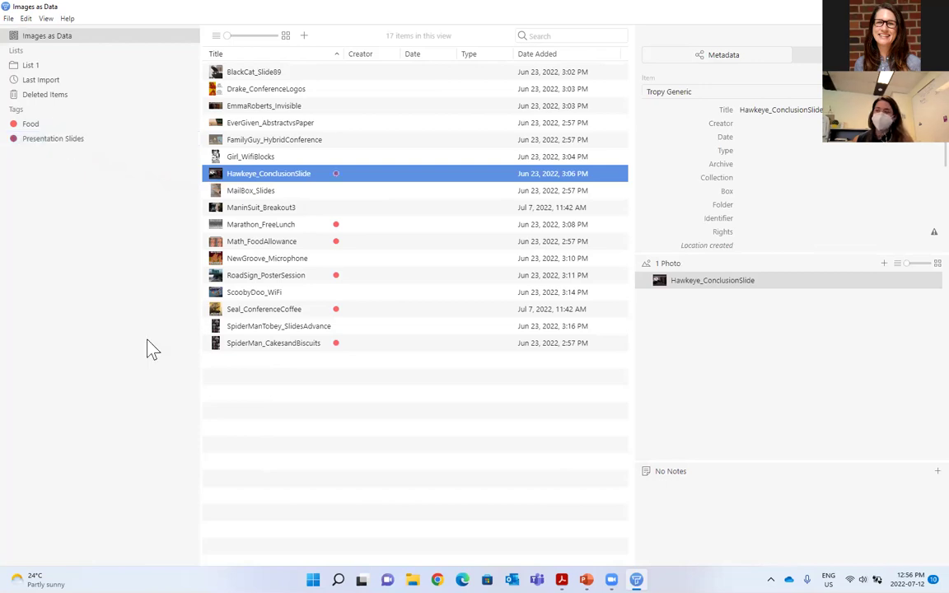
click(74, 142)
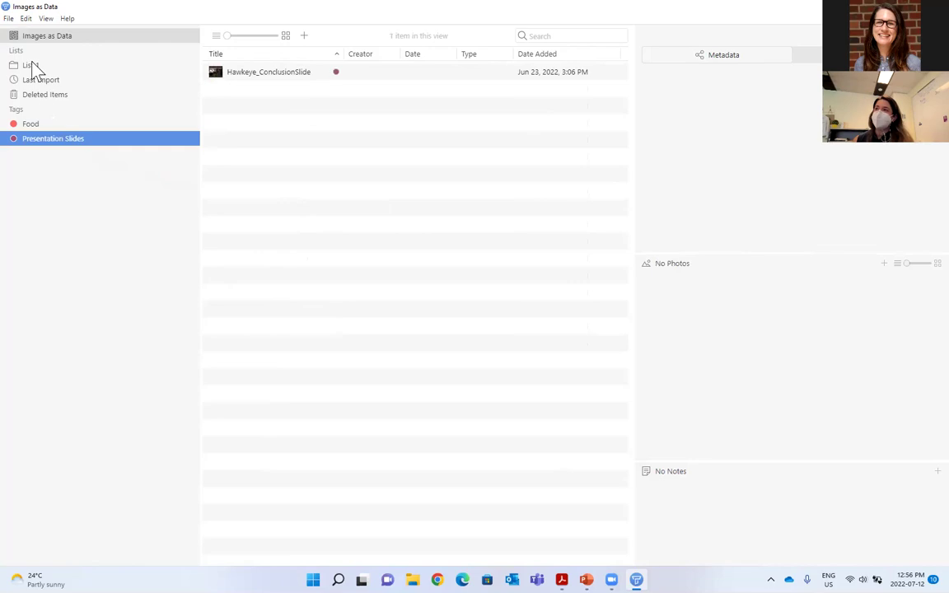
Assign the Presentation Slides tag to MailBox_Slides from the full project list, and show the items carrying that tag
click(31, 34)
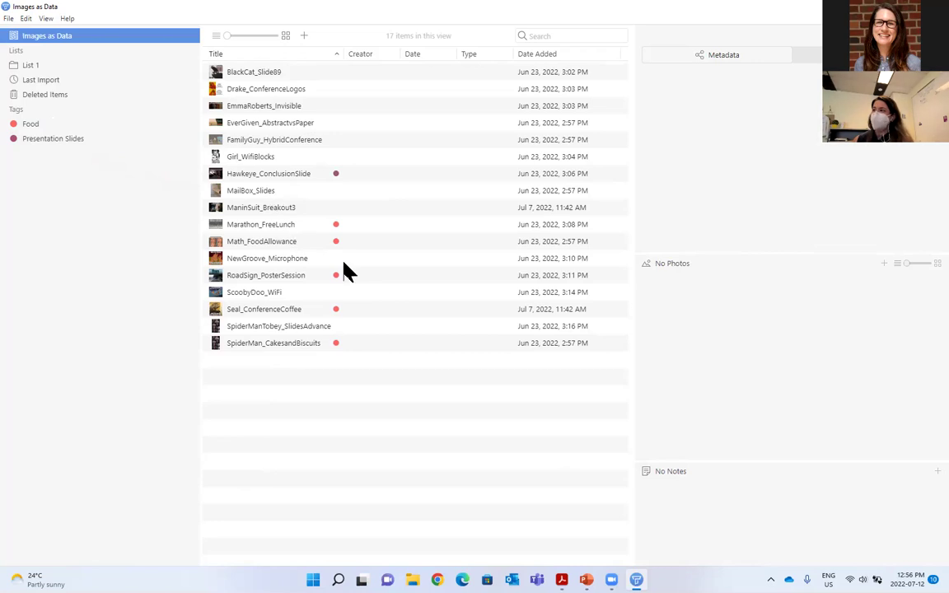
right_click(272, 195)
mouse_move(347, 272)
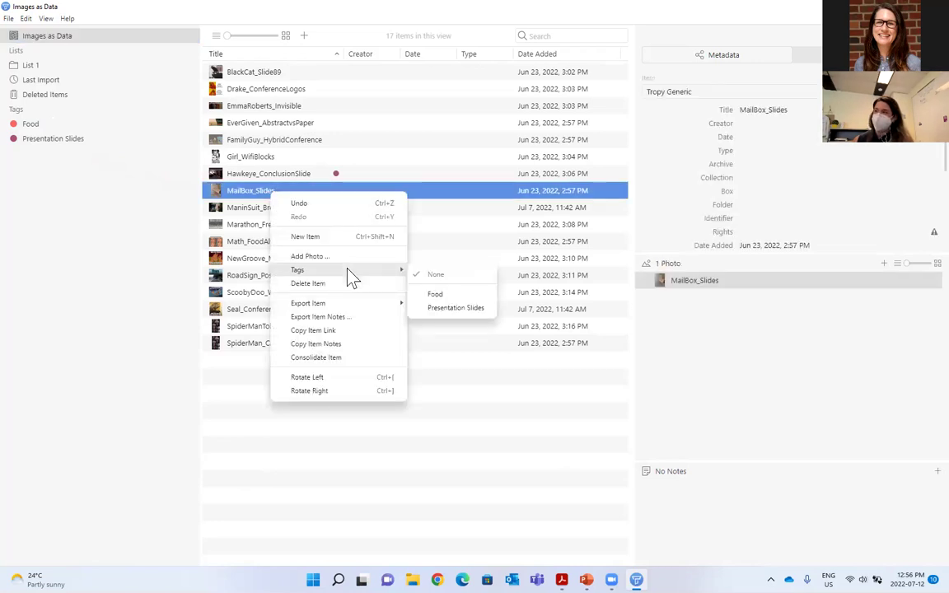
click(428, 313)
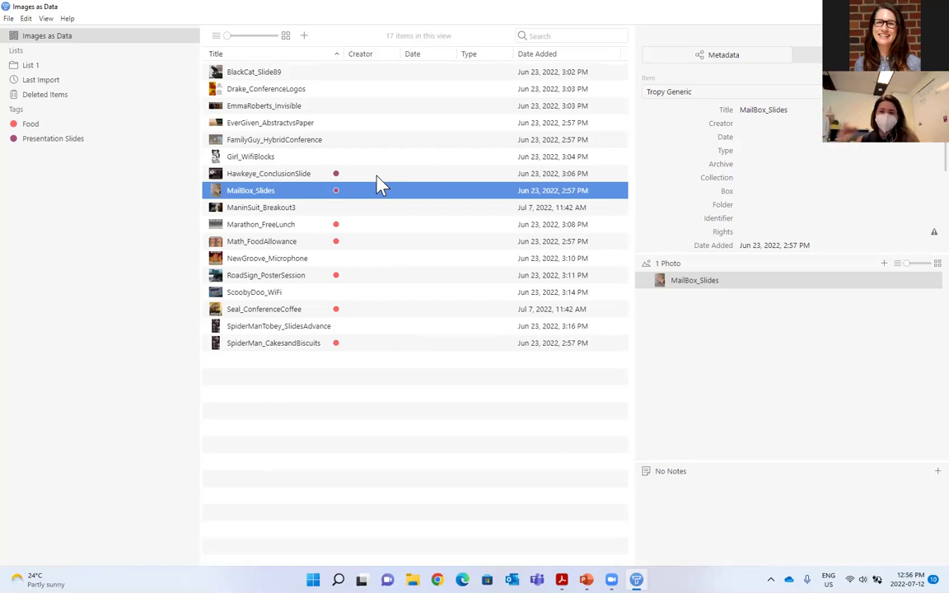
click(51, 145)
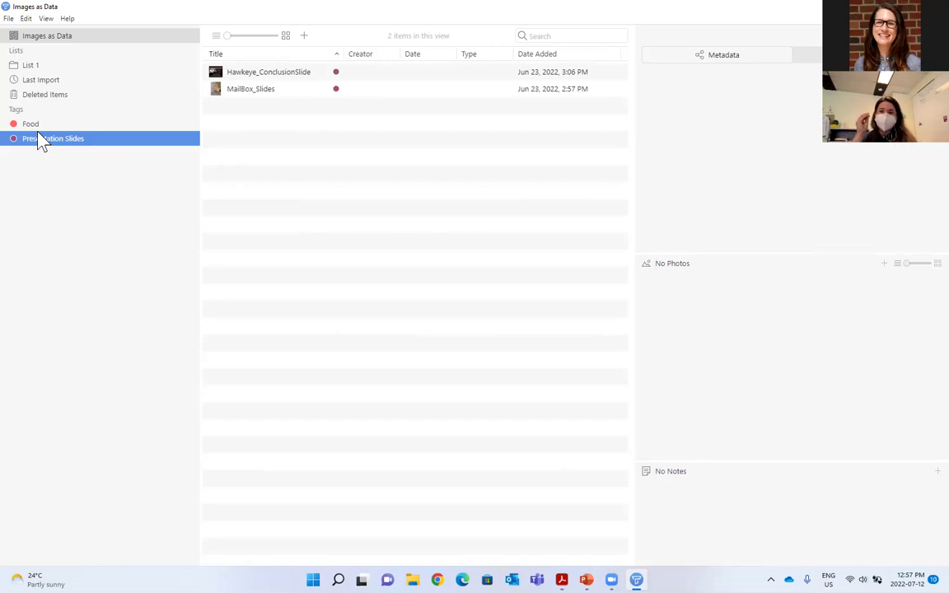
View the contents of List 1, return to the full project, and create a new list named List 2
click(49, 70)
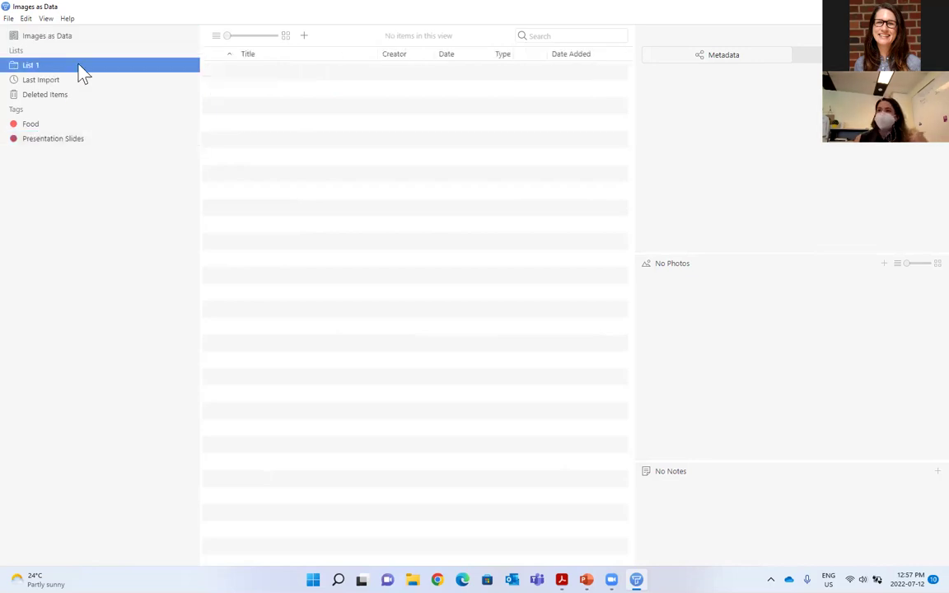
click(61, 37)
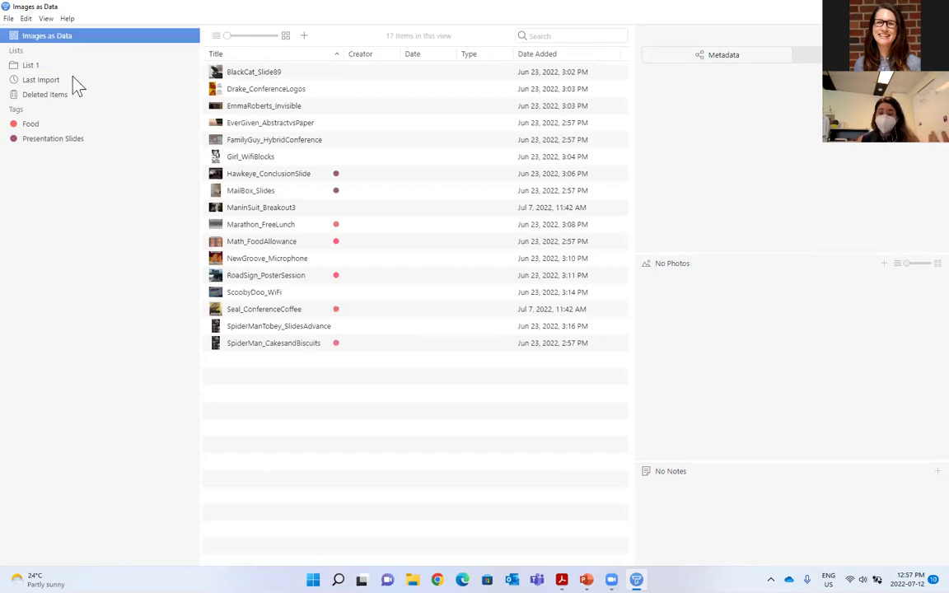
right_click(110, 184)
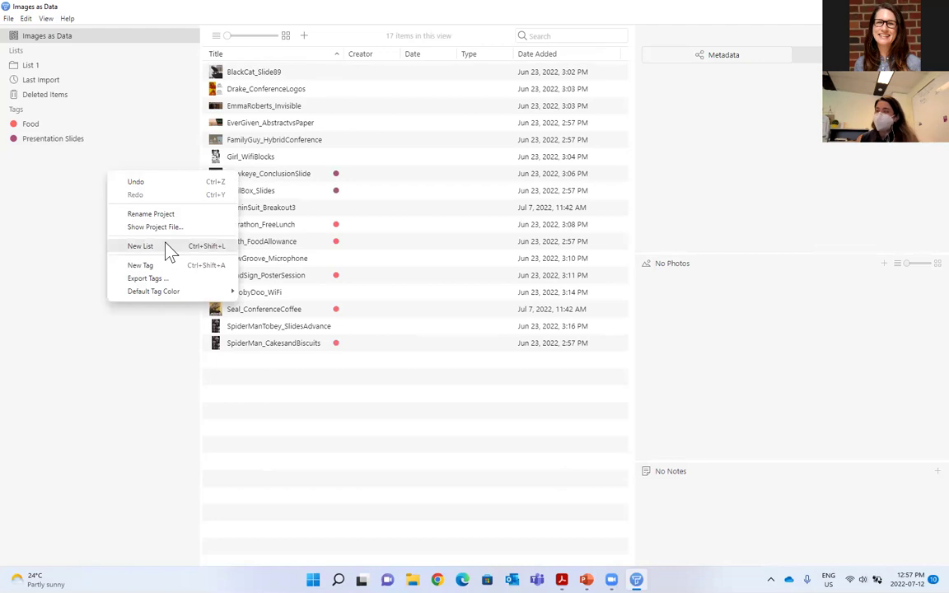
click(140, 246)
text(List 2)
key(Return)
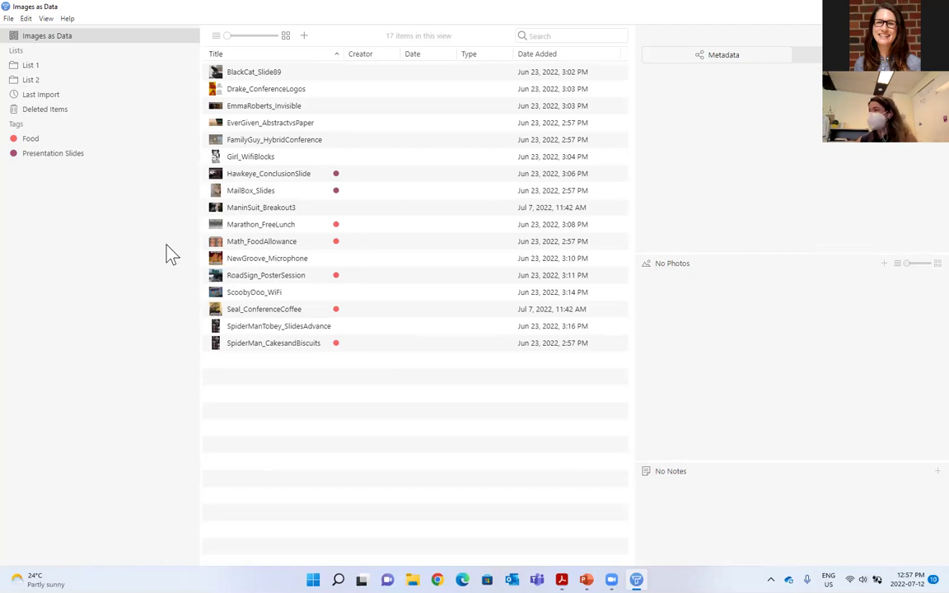
Add EverGiven_AbstractvsPaper, Girl_WifiBlocks and Marathon_FreeLunch to List 2, and show that list's contents
drag(271, 123, 64, 85)
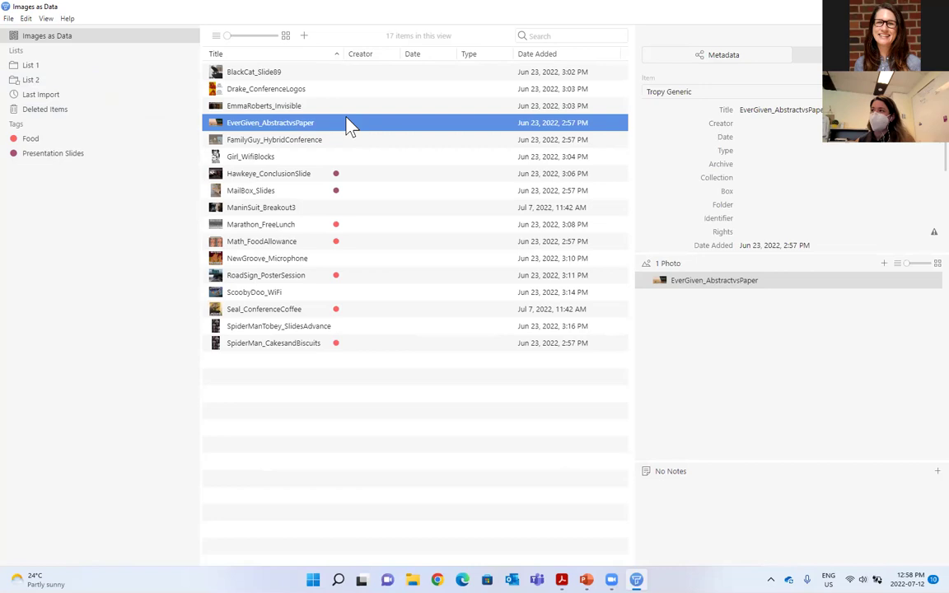
ctrl+click(274, 158)
drag(271, 224, 222, 212)
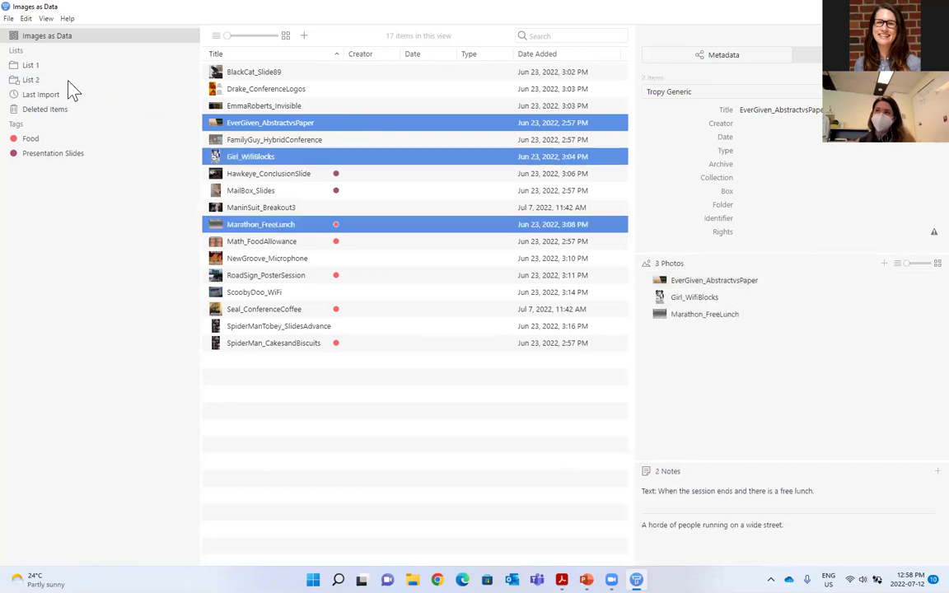
click(31, 80)
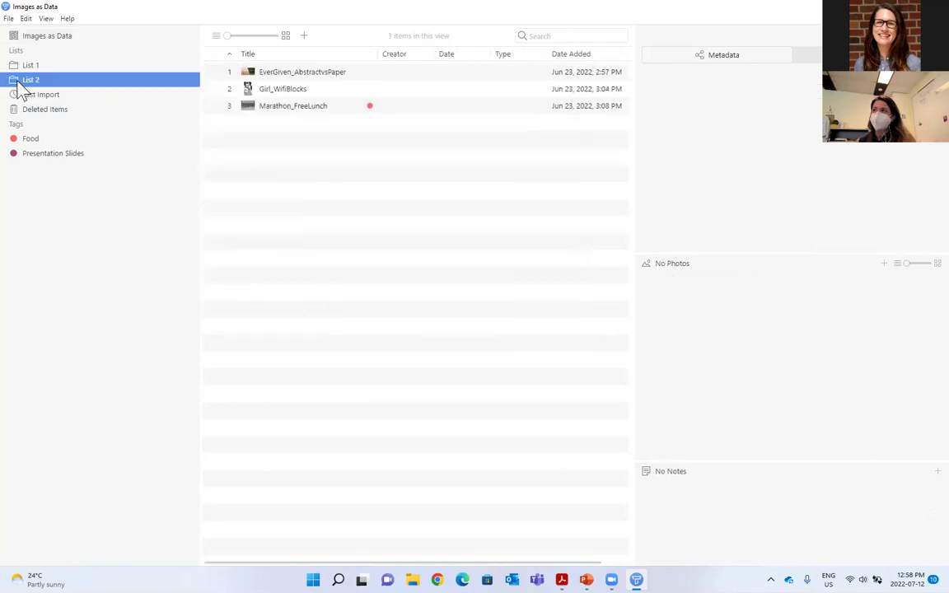
Return to the full project list and view the actions available for EverGiven_AbstractvsPaper without applying any
click(25, 37)
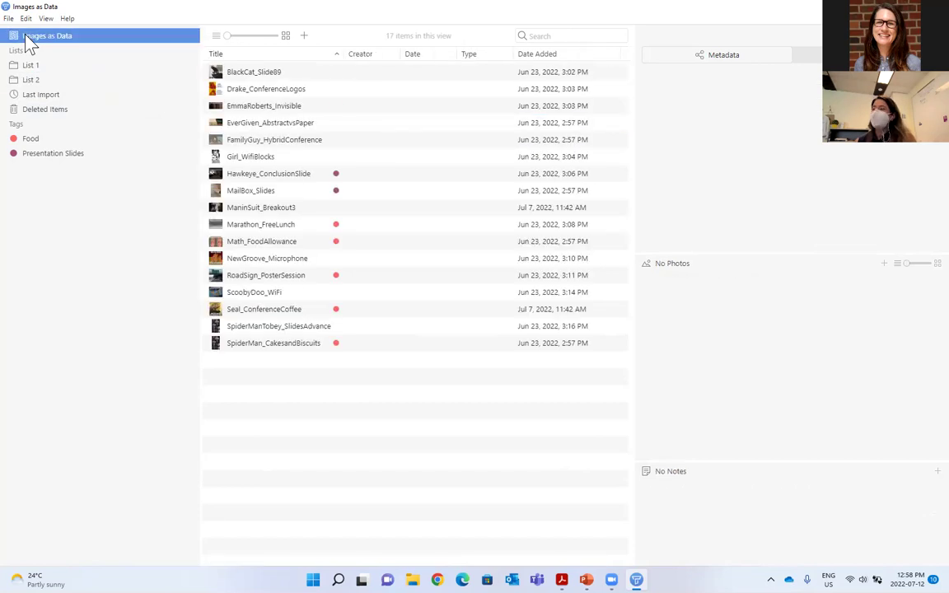
right_click(274, 128)
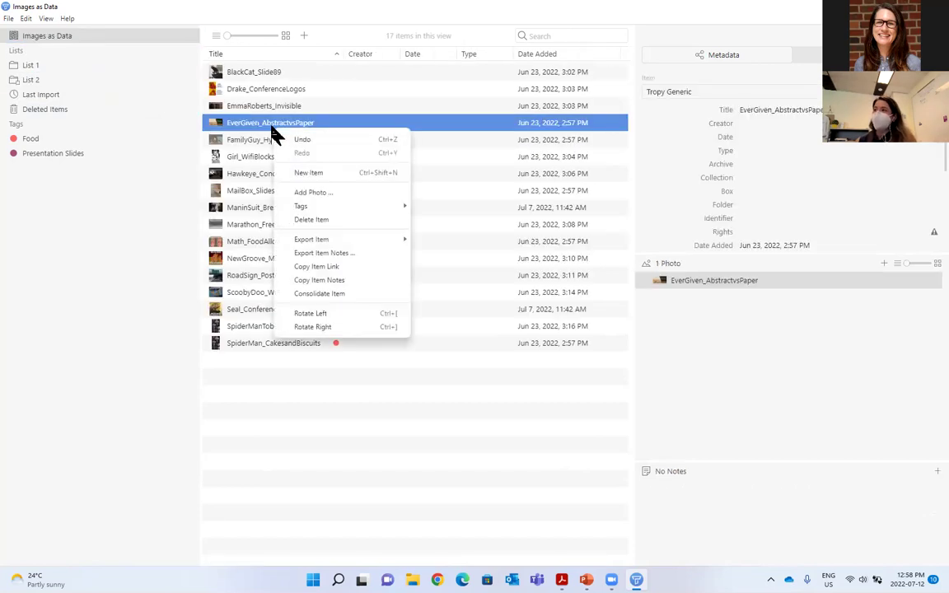
click(174, 138)
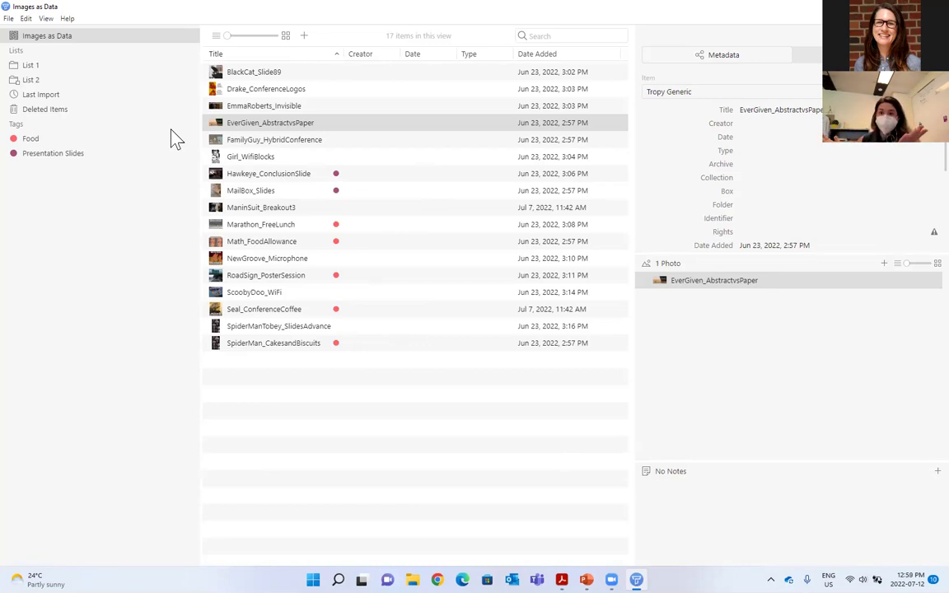
Search the project items for "coffee", and narrow the query to "coffee NOT tea"
click(570, 37)
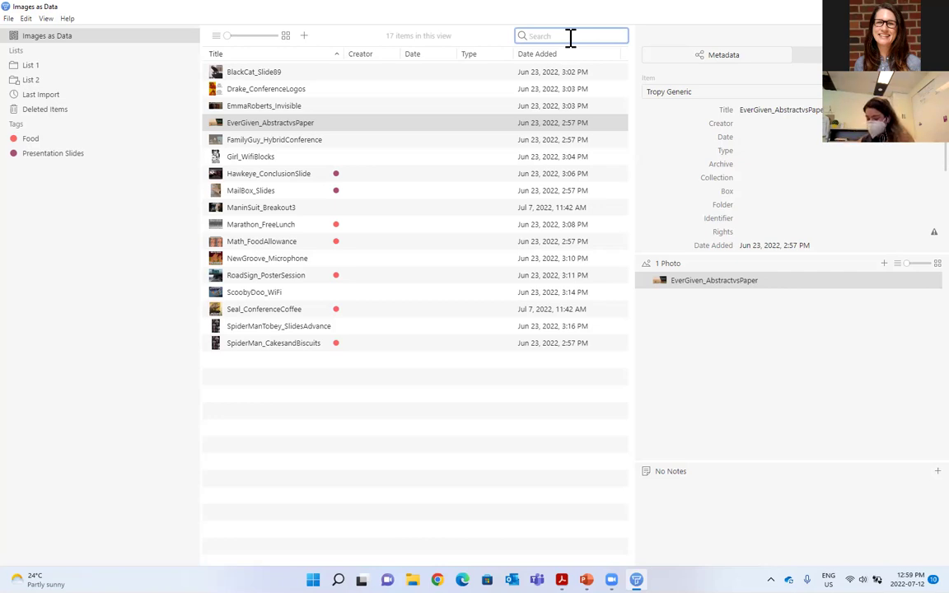
text(coffee)
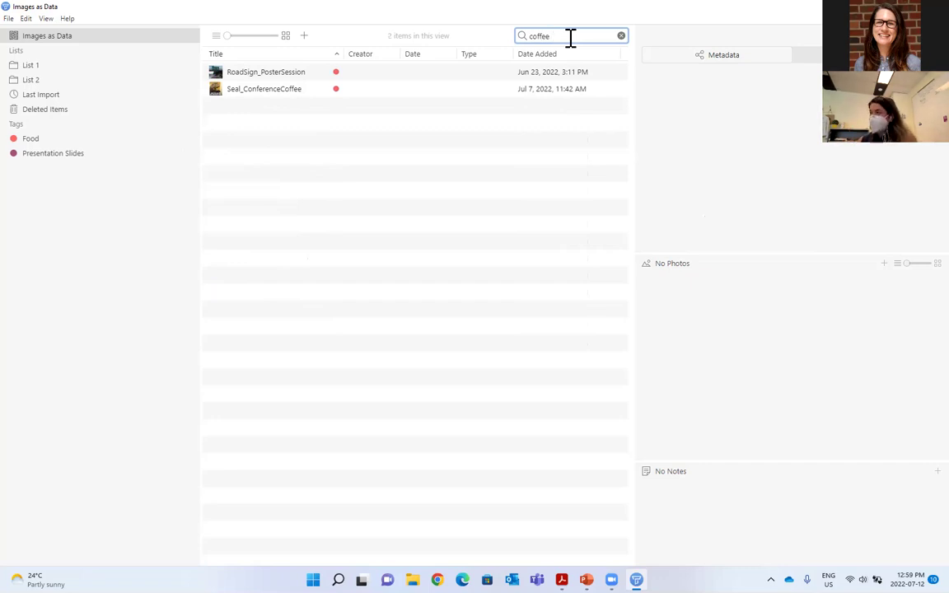
text(NOT Road)
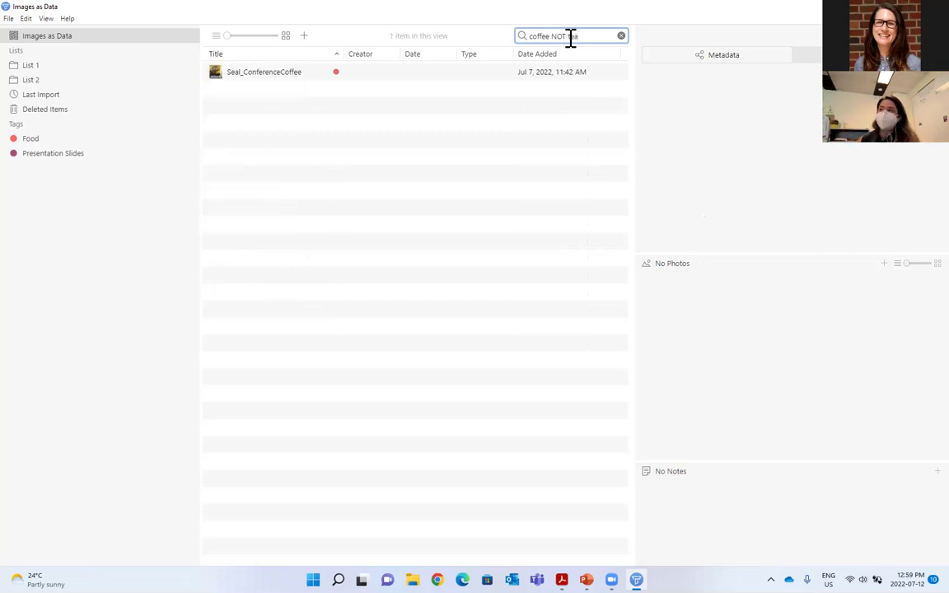
Compare the results of "coffee" and "coffee NOT tea" as large thumbnails, and restore the unfiltered compact item list
key(BackSpace)
key(BackSpace)
key(BackSpace)
key(BackSpace)
drag(227, 36, 264, 56)
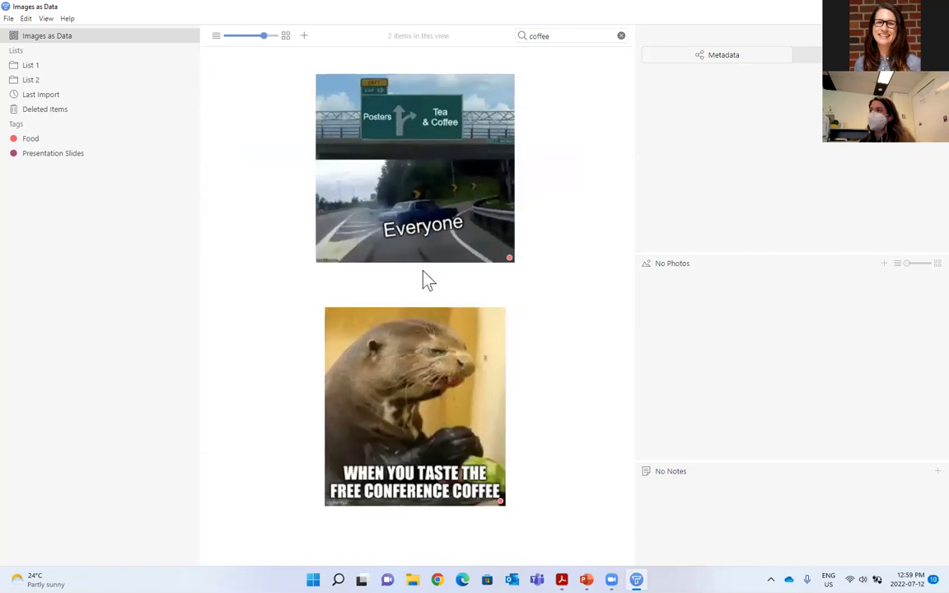
click(561, 37)
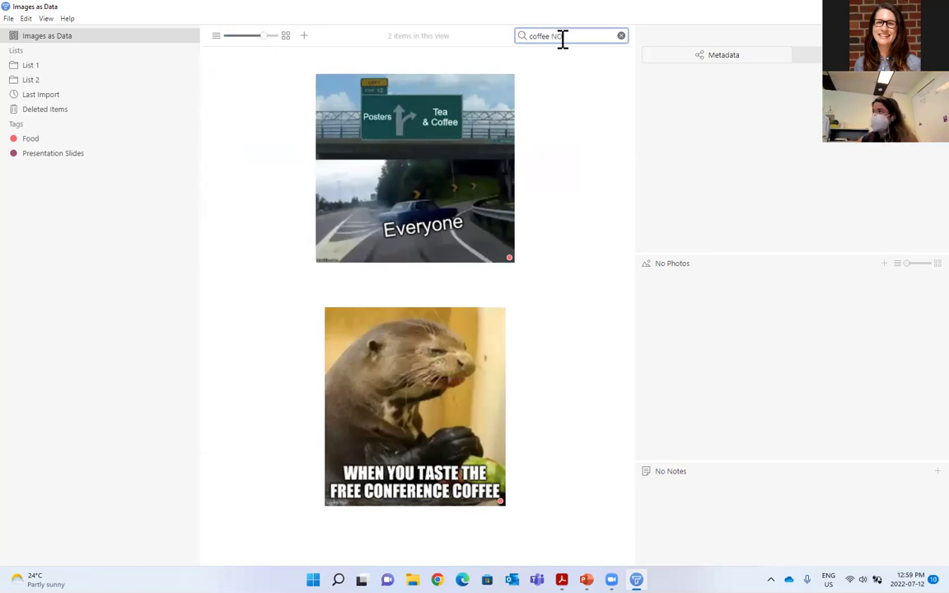
text(tea)
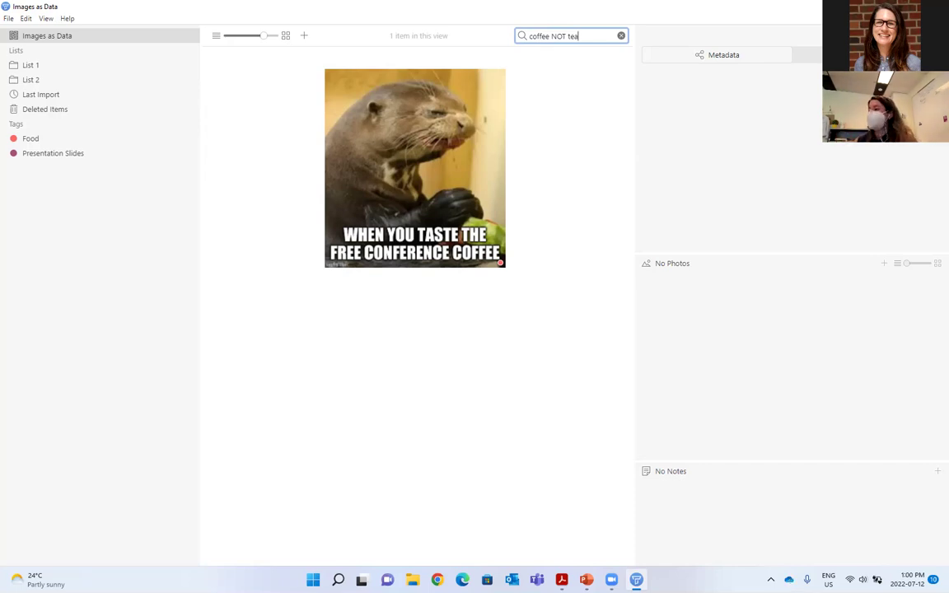
click(621, 36)
drag(262, 36, 228, 37)
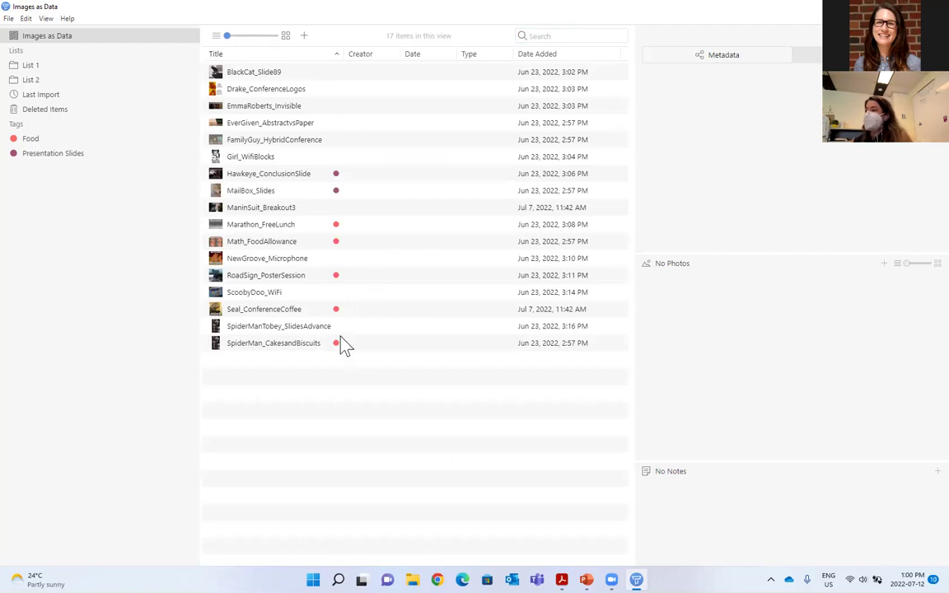
Open Seal_ConferenceCoffee to view its photo, metadata and notes, and return to the project list
click(298, 344)
click(301, 326)
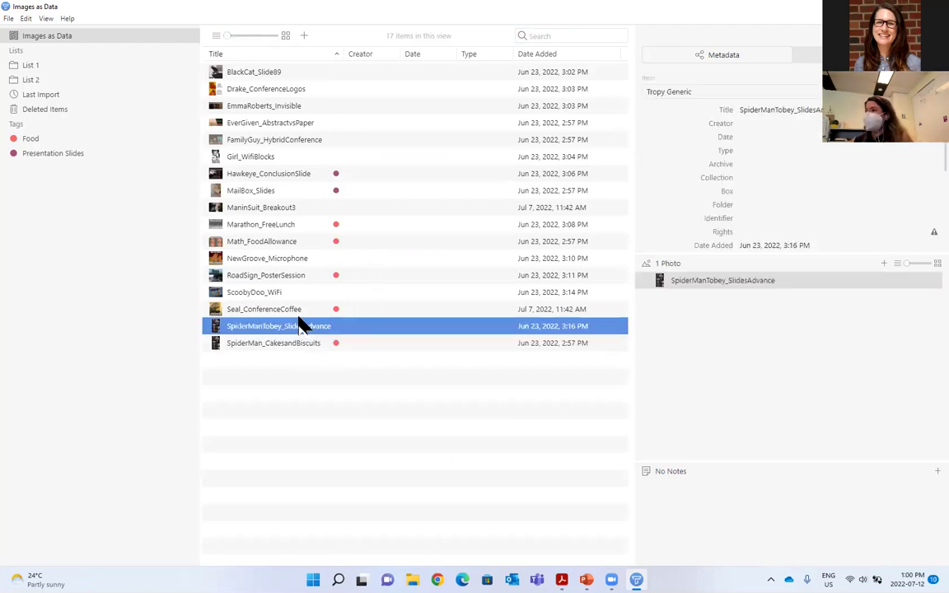
click(297, 311)
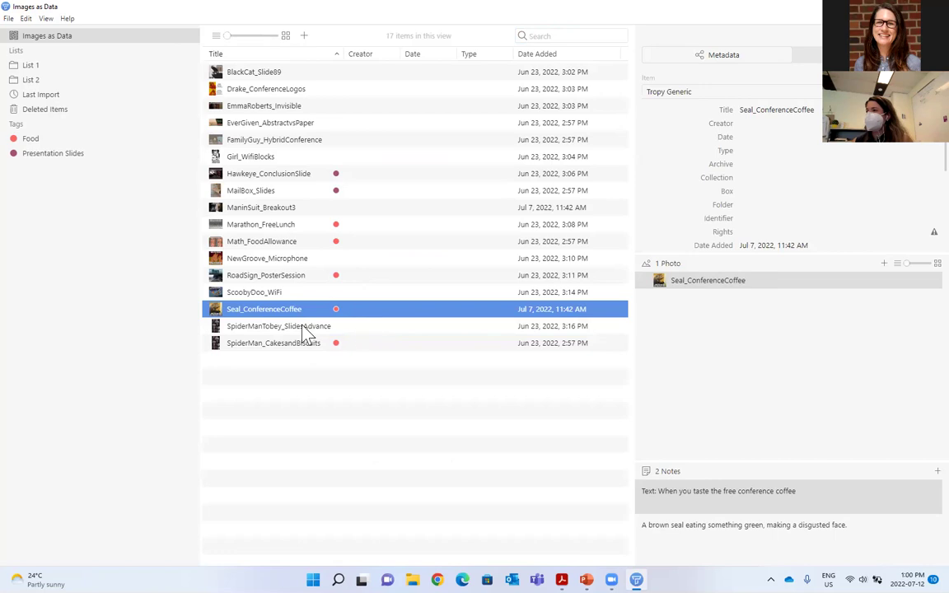
double_click(297, 313)
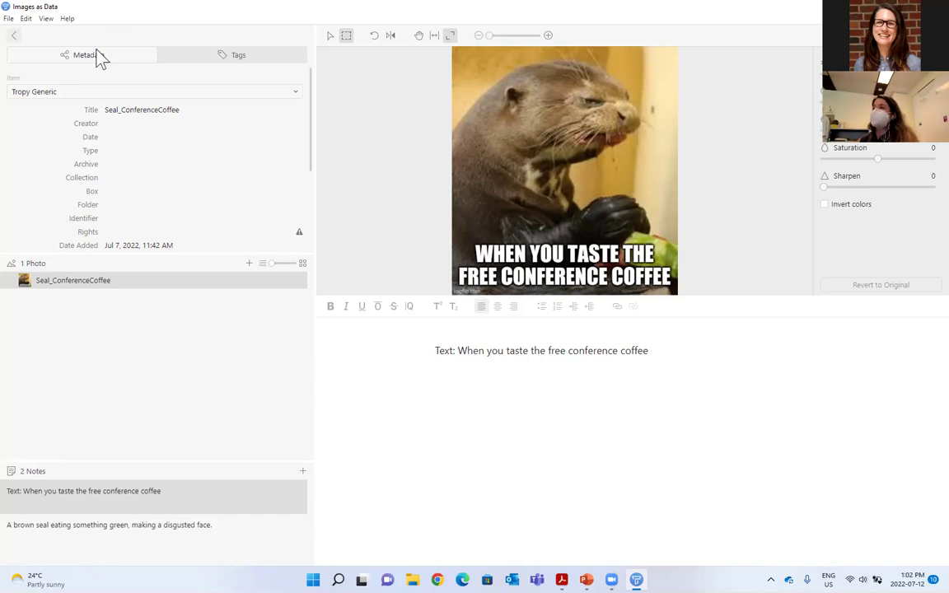
click(14, 35)
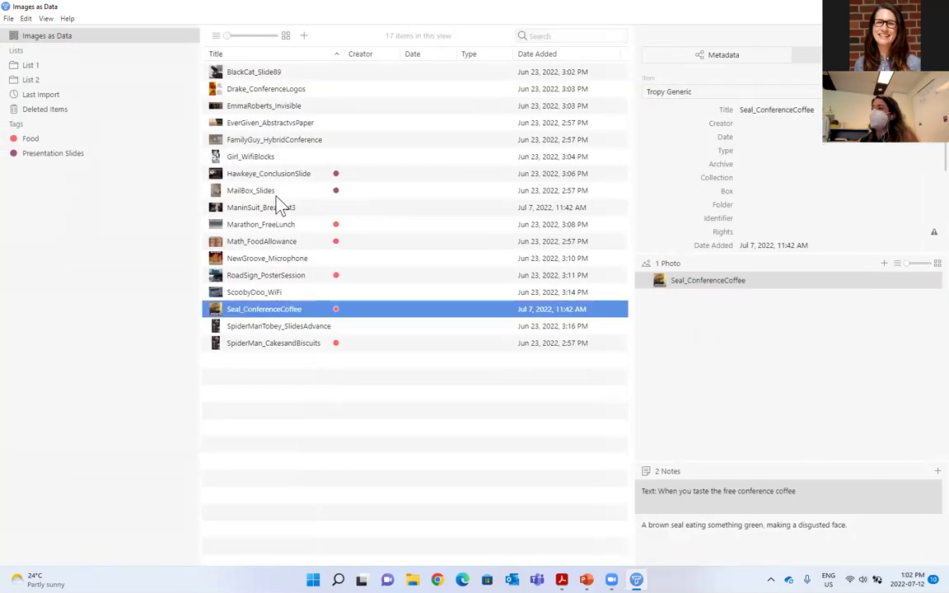
Open ScoobyDoo_WiFi to view its saved photo selection and the export actions available for it, and return to the project list
click(263, 293)
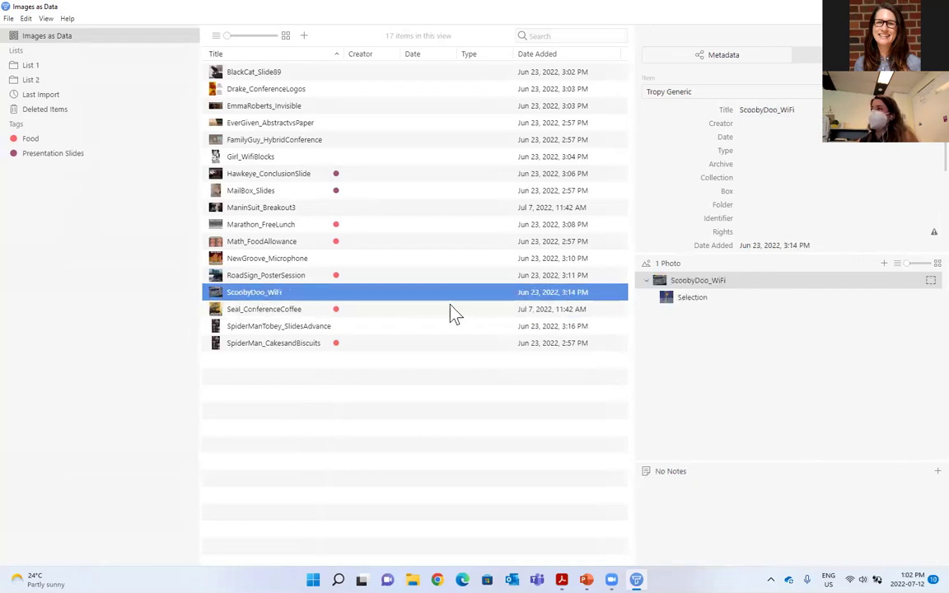
key(Return)
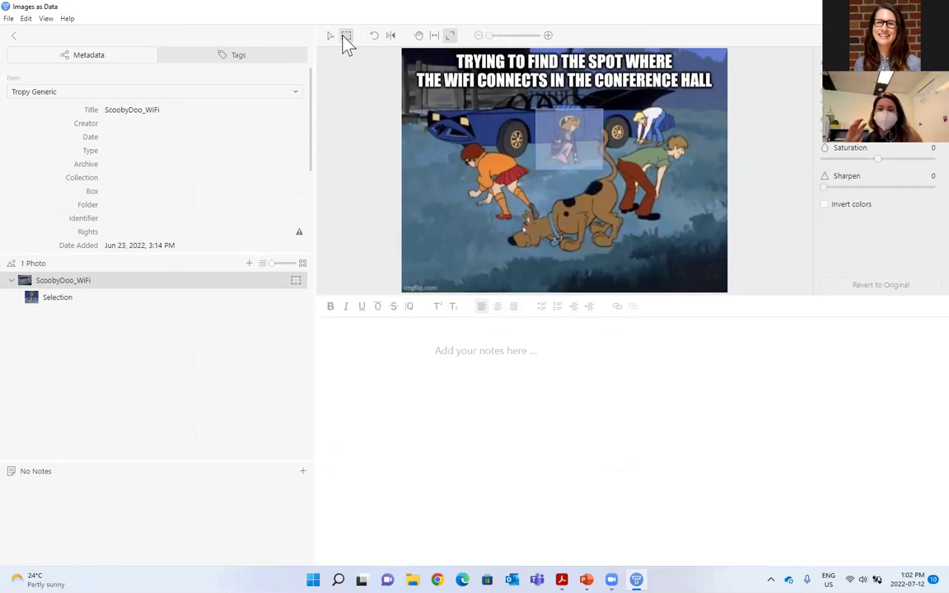
click(346, 36)
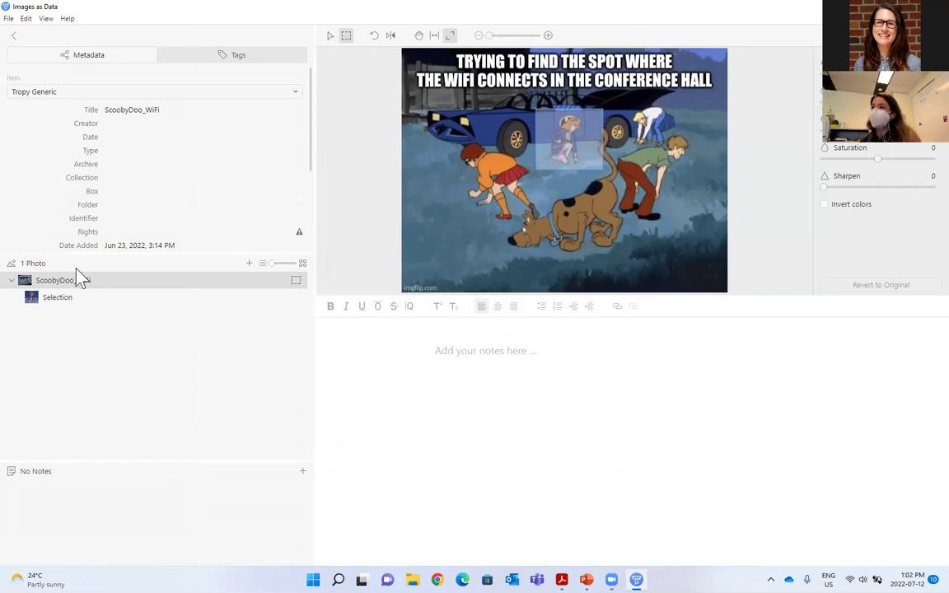
click(69, 307)
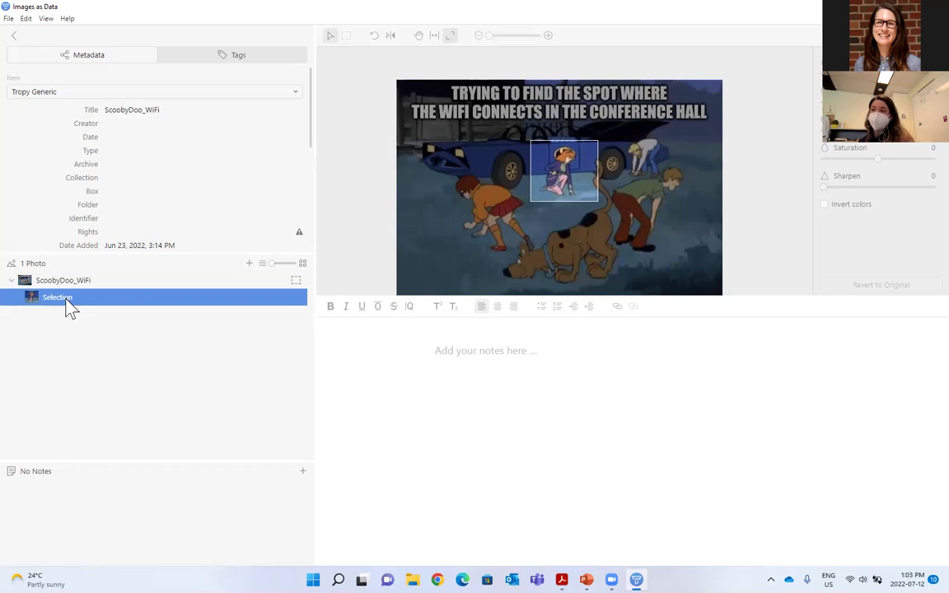
right_click(70, 307)
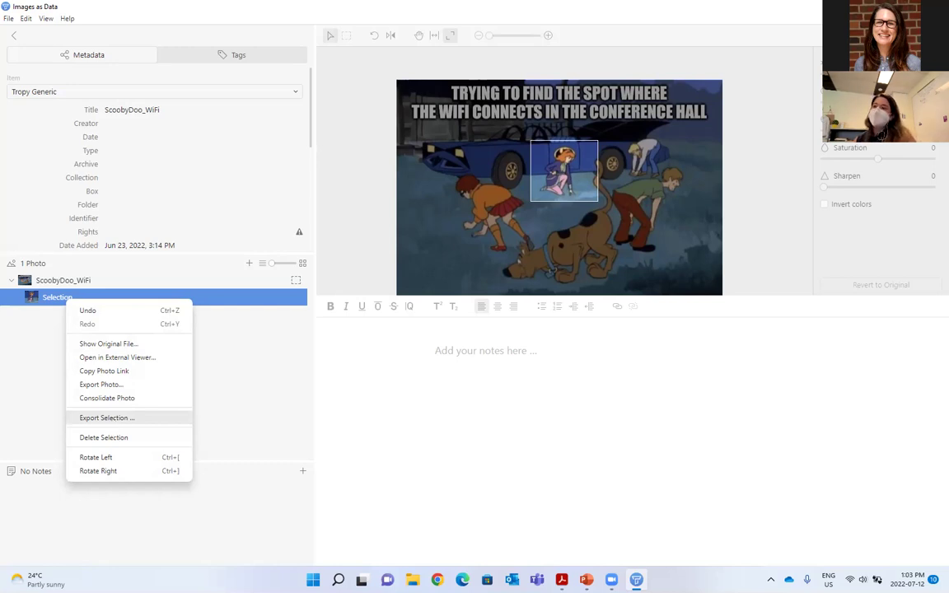
click(47, 301)
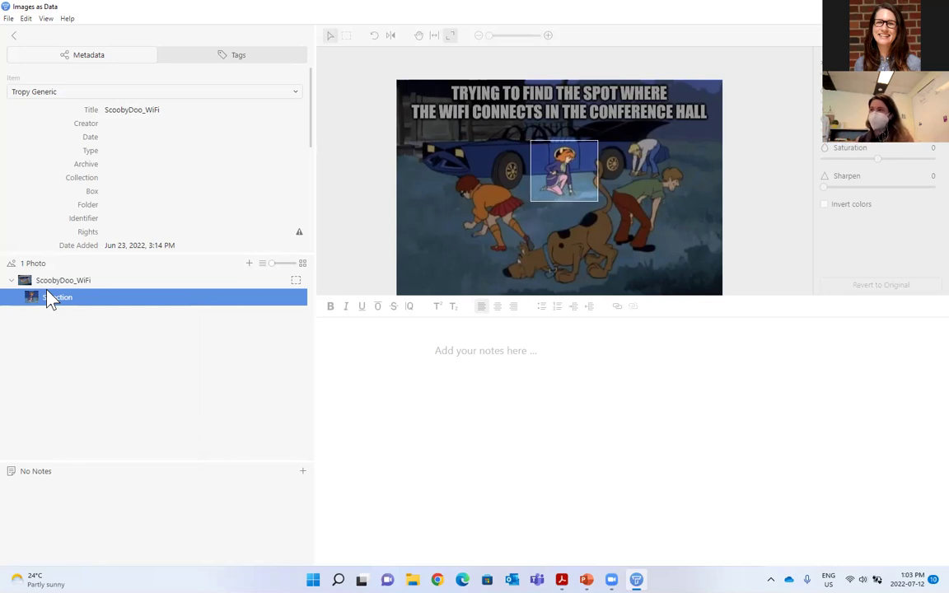
click(13, 36)
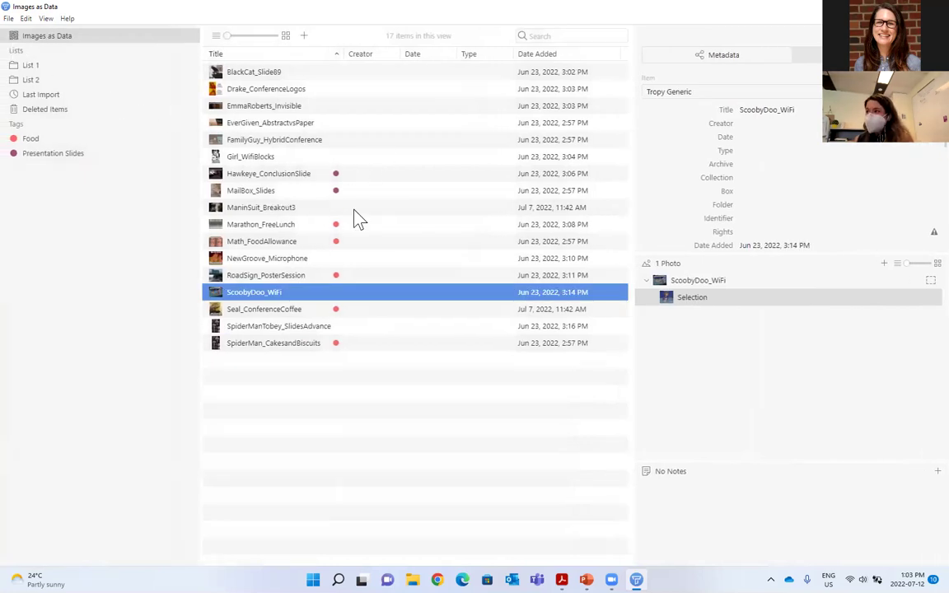
Open Seal_ConferenceCoffee in the item view
click(280, 312)
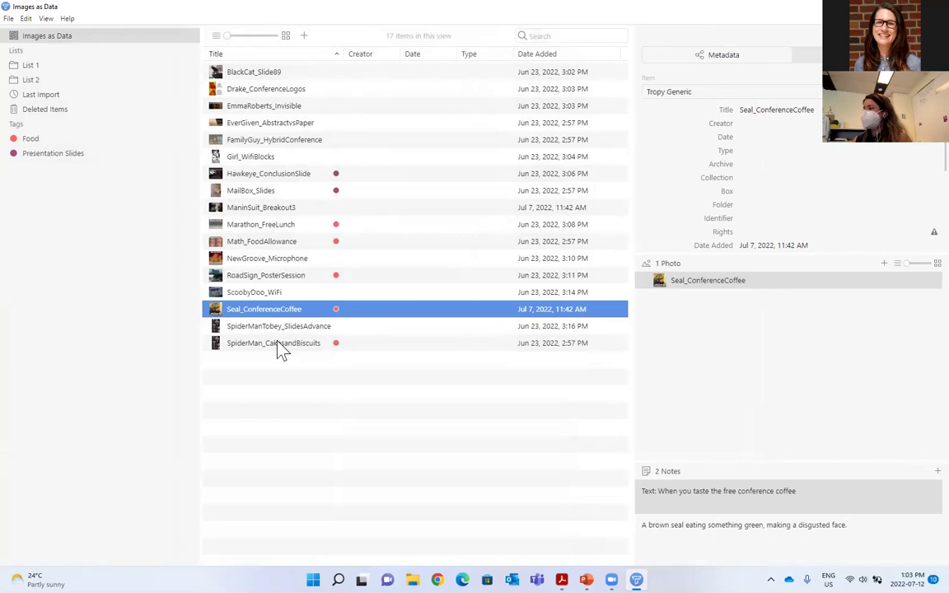
double_click(307, 310)
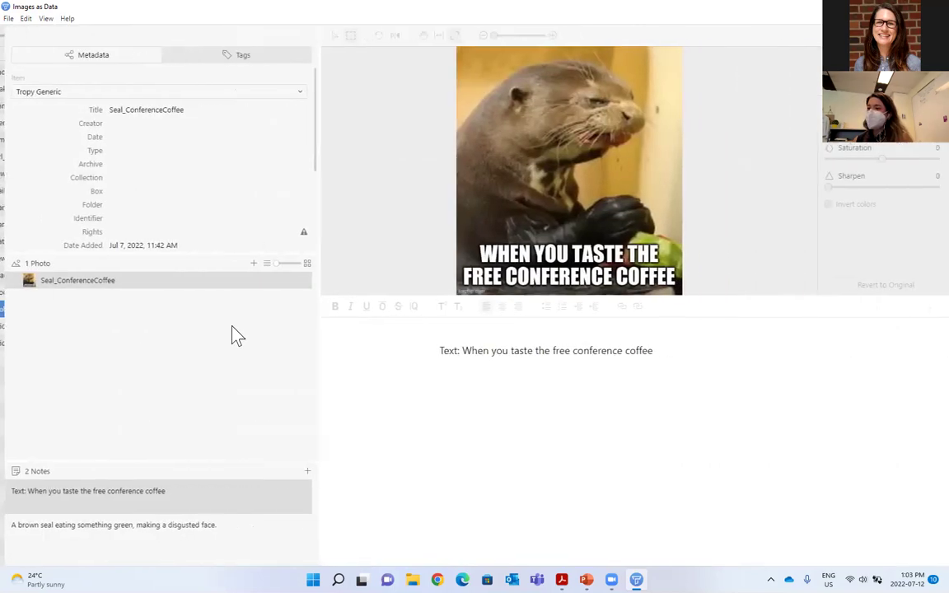